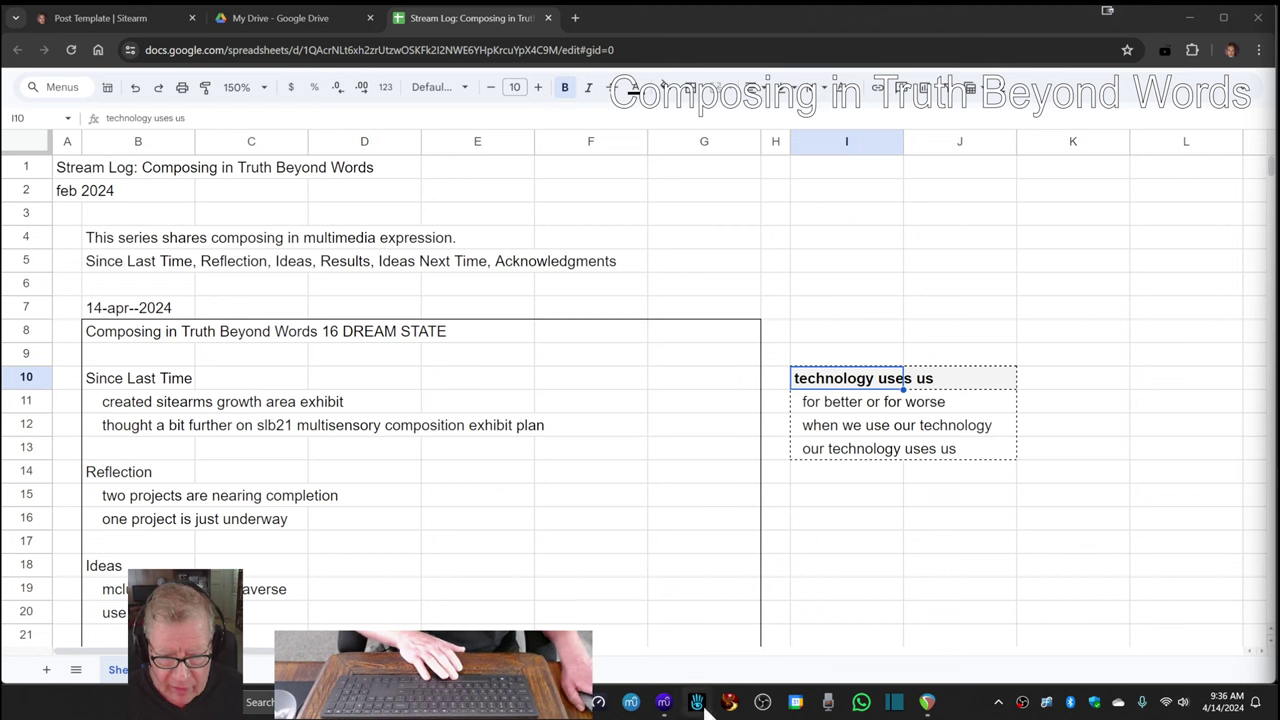
Briefly play the REAPER voice-plus-music mix, then play the 'Technology Uses Us' score in MuseScore.
{"action": "left_click", "coordinate": [900, 704]}
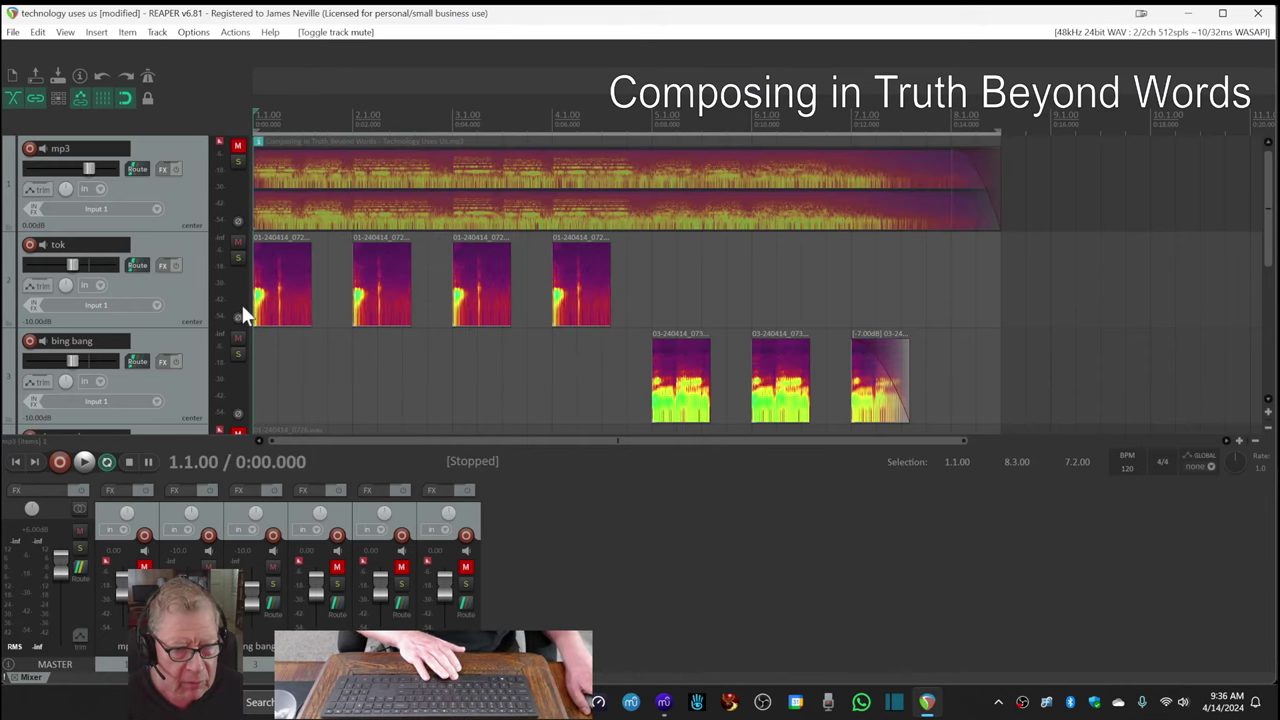
{"action": "key", "text": "space"}
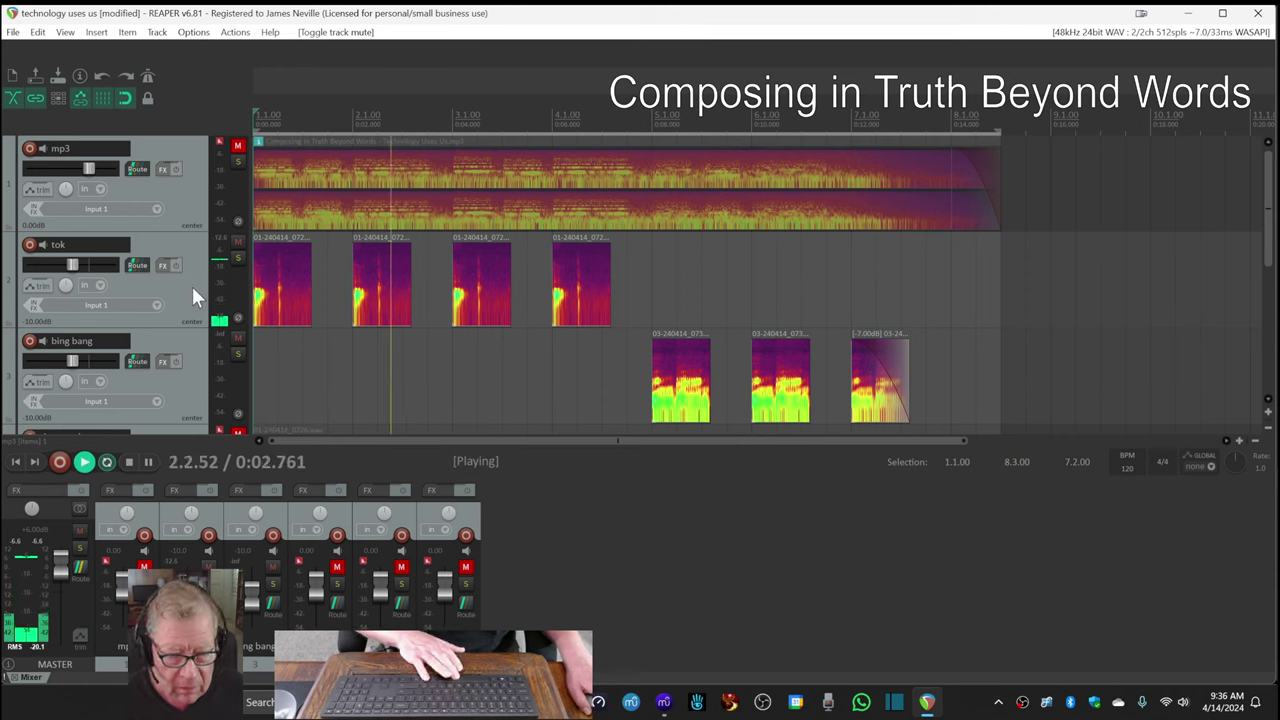
{"action": "key", "text": "space"}
{"action": "left_click", "coordinate": [663, 702]}
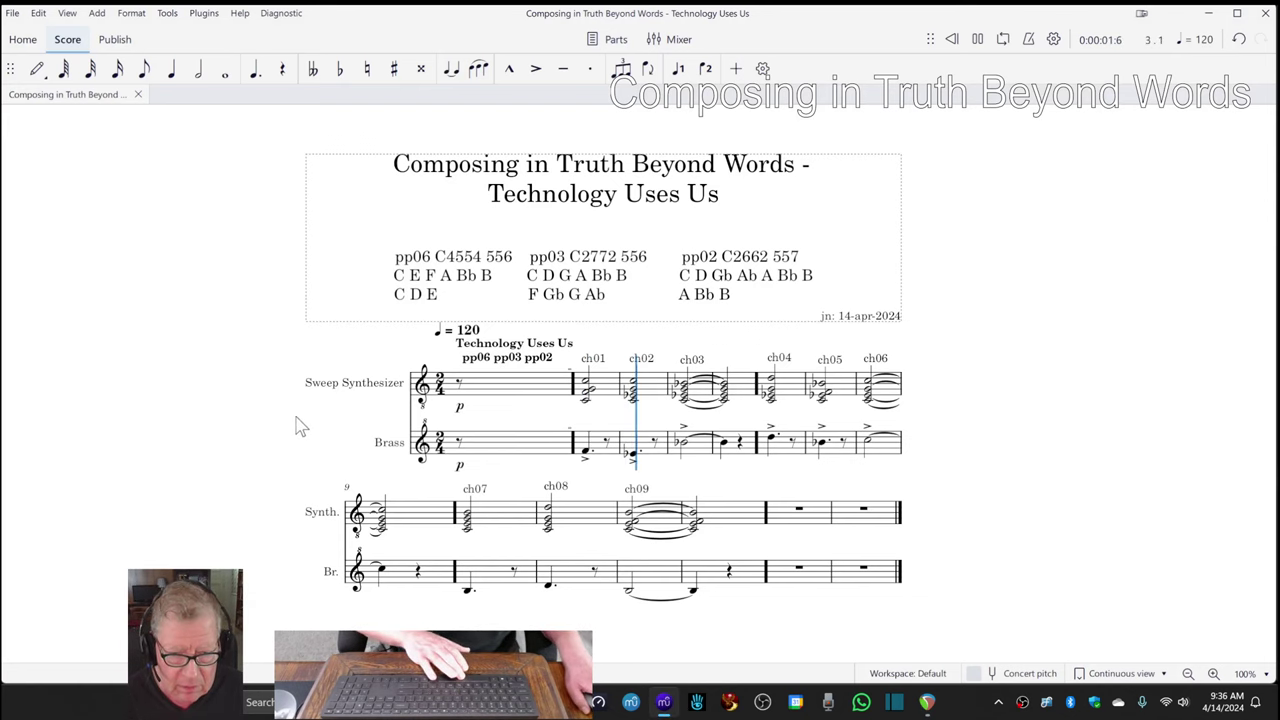
{"action": "key", "text": "space"}
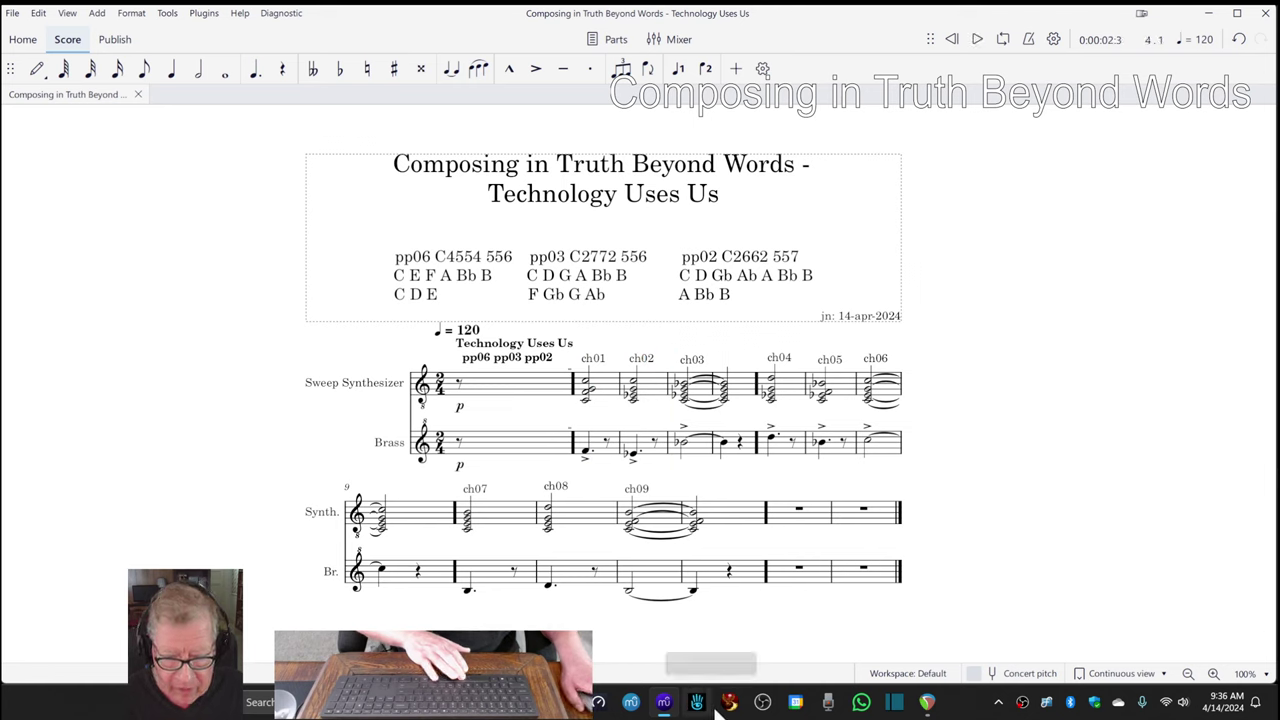
Unmute the mp3 music track in REAPER and briefly replay the mix with music audible.
{"action": "left_click", "coordinate": [894, 702]}
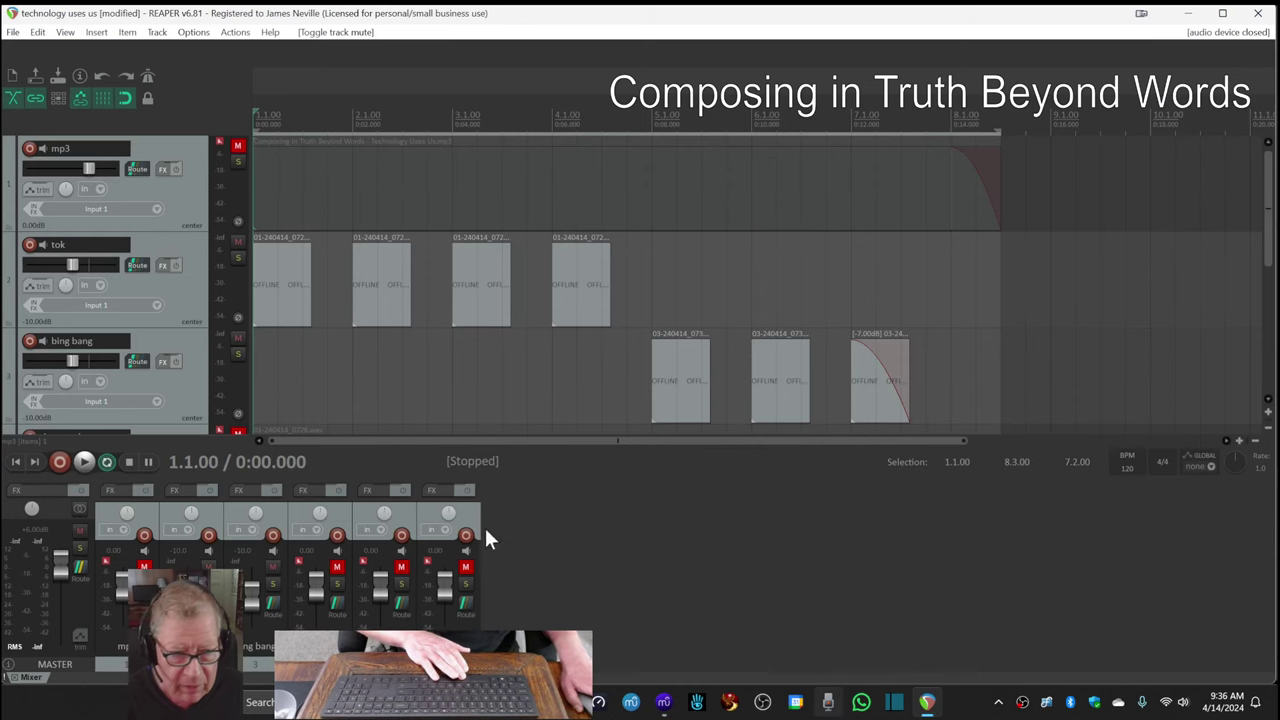
{"action": "left_click", "coordinate": [236, 145]}
{"action": "key", "text": "space"}
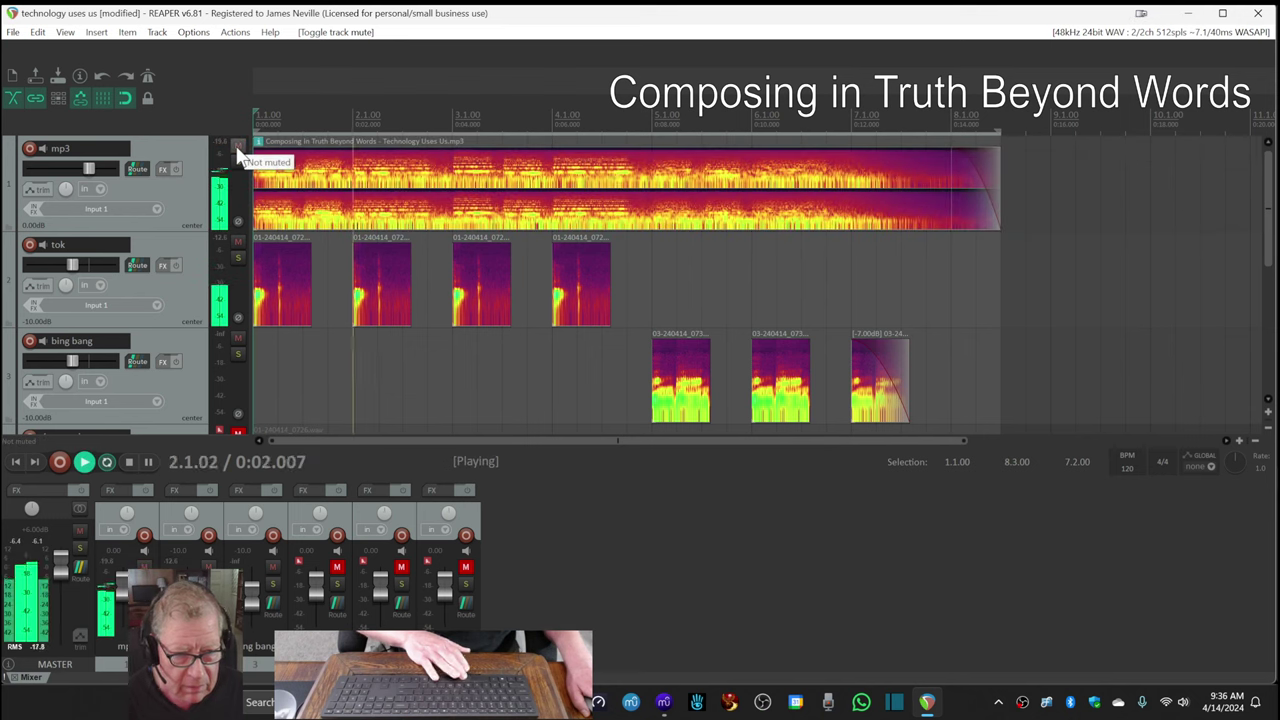
{"action": "key", "text": "space"}
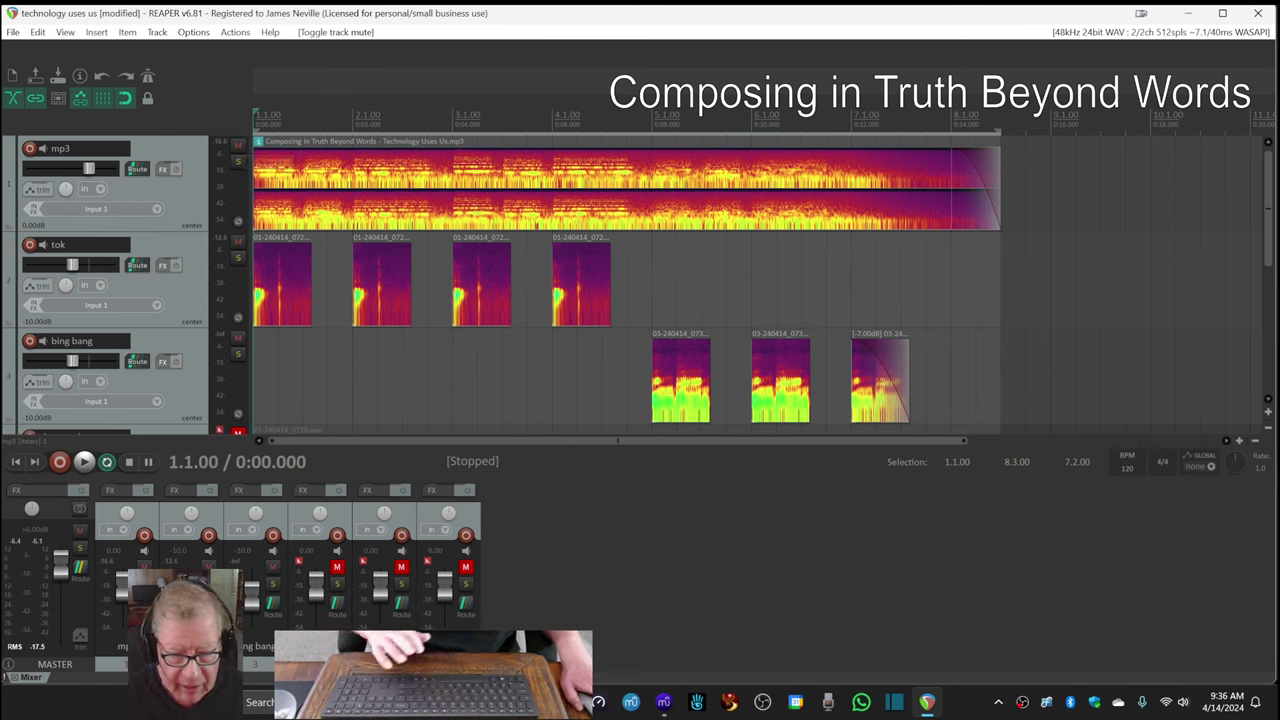
Review the episode title in B8 and the growth-area and multisensory-composition exhibit entries.
{"action": "mouse_move", "coordinate": [927, 702]}
{"action": "left_click", "coordinate": [527, 627]}
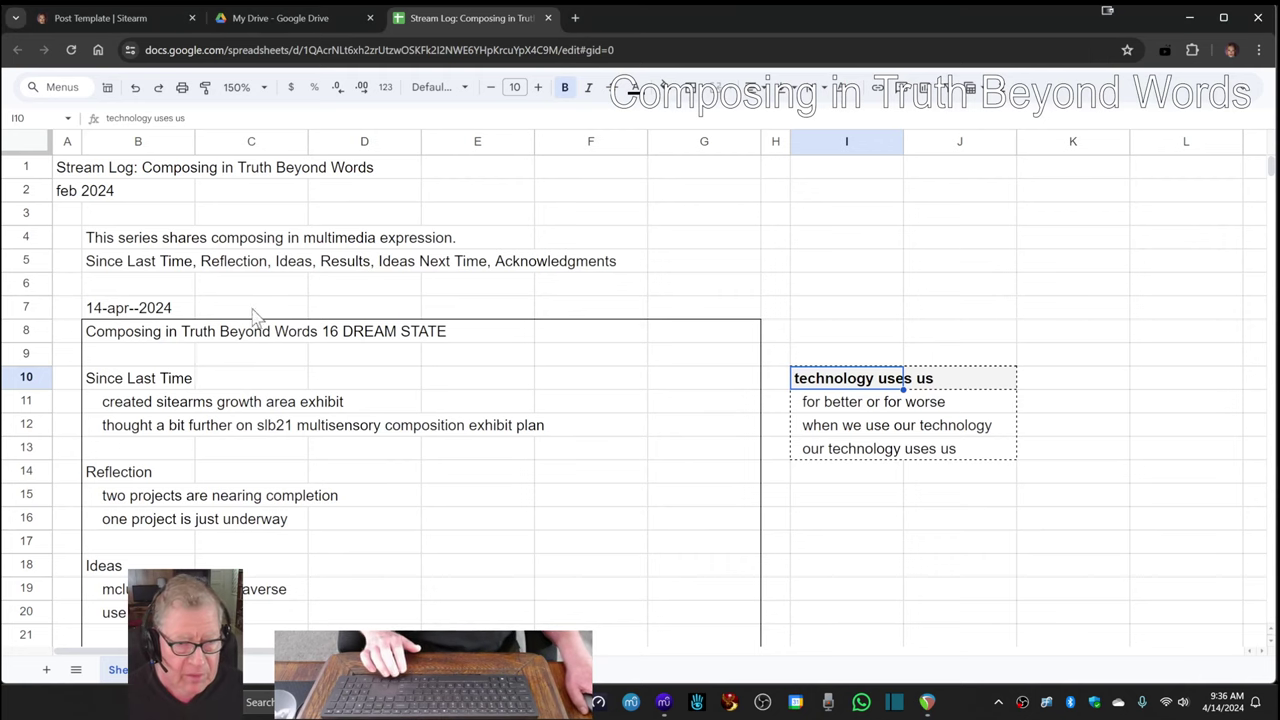
{"action": "left_click", "coordinate": [146, 336]}
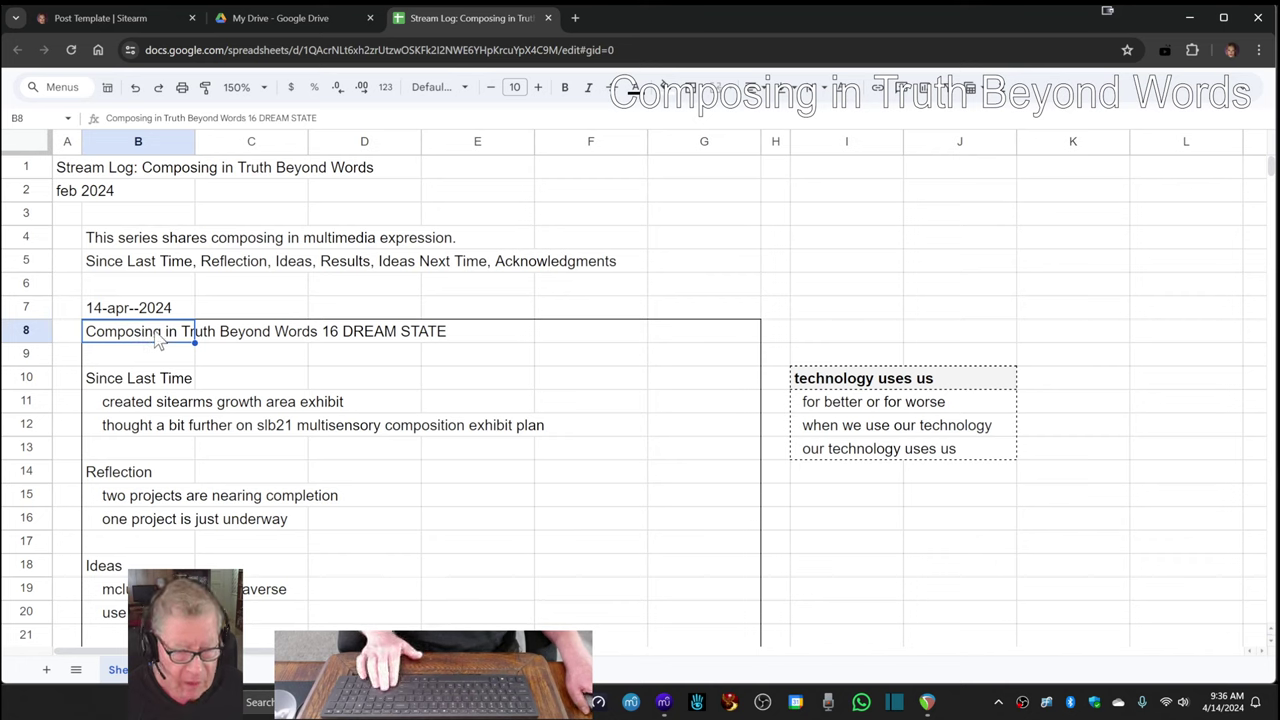
{"action": "left_click", "coordinate": [114, 410]}
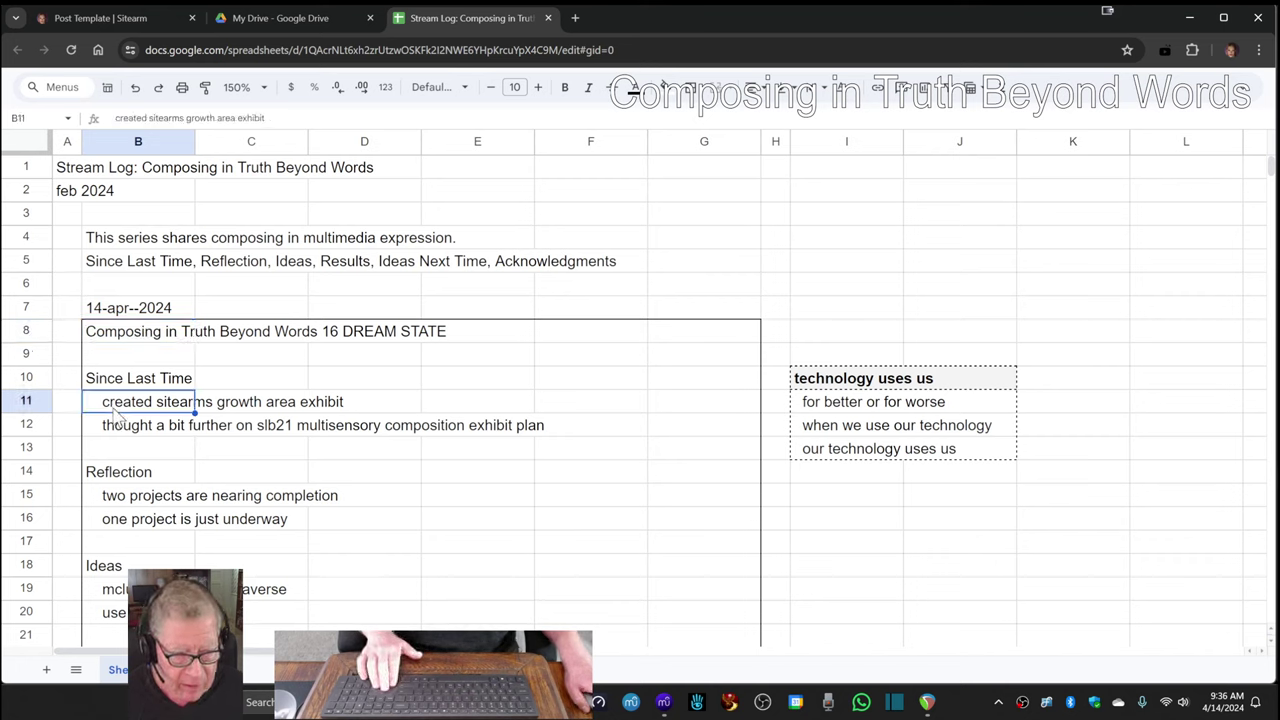
{"action": "left_click", "coordinate": [114, 429]}
Review the two-projects-nearing-completion and one-project-underway reflections and the McLuhan and the Metaverse idea.
{"action": "scroll", "coordinate": [118, 440], "scroll_direction": "down", "scroll_amount": 2}
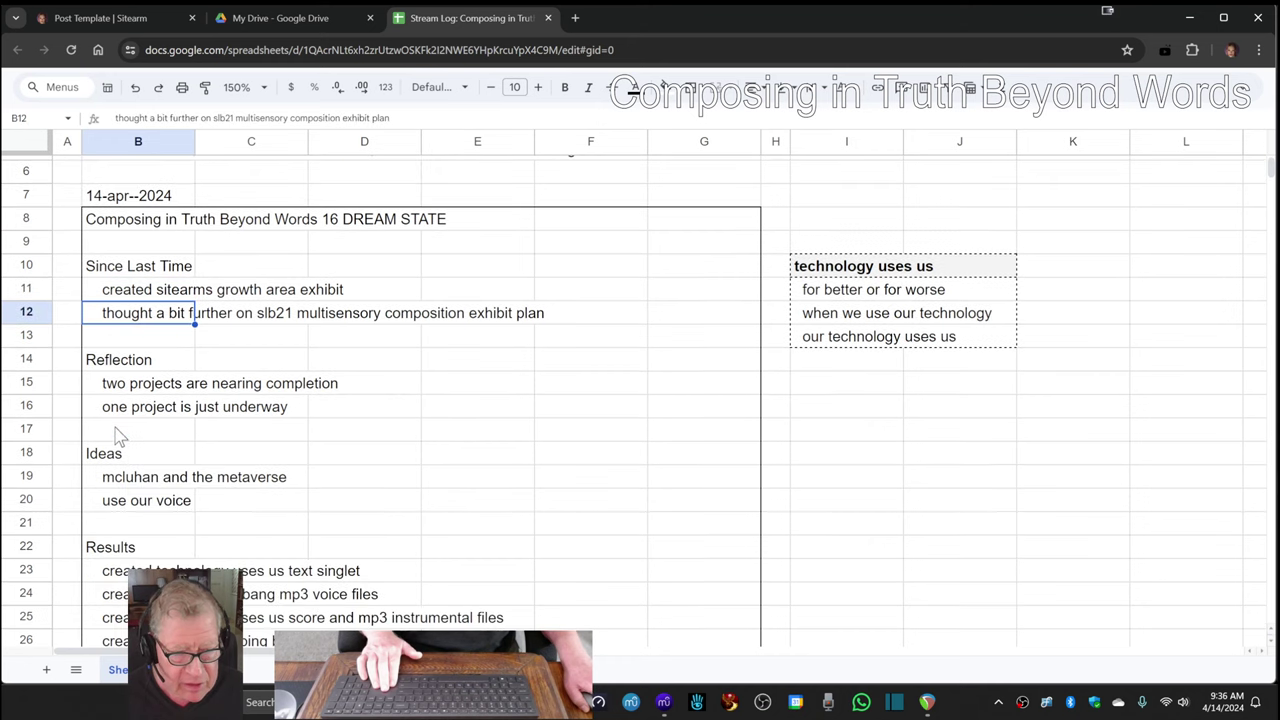
{"action": "left_click", "coordinate": [115, 392]}
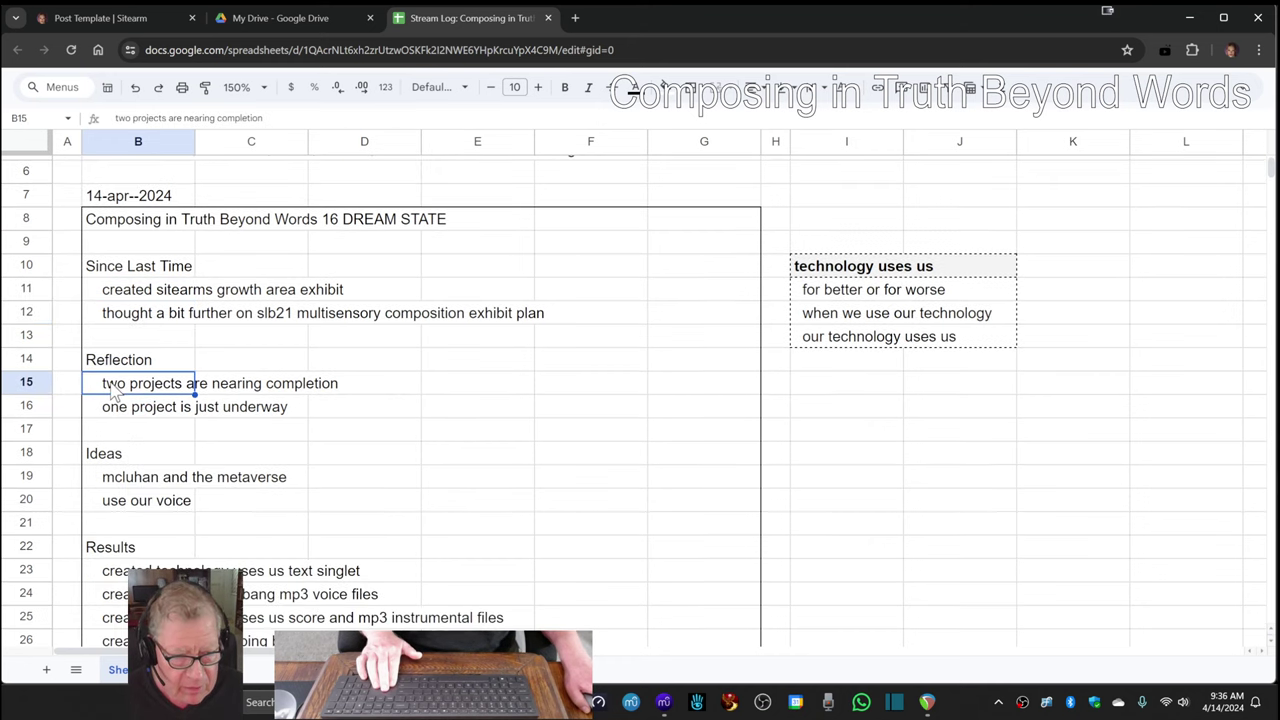
{"action": "left_click", "coordinate": [113, 415]}
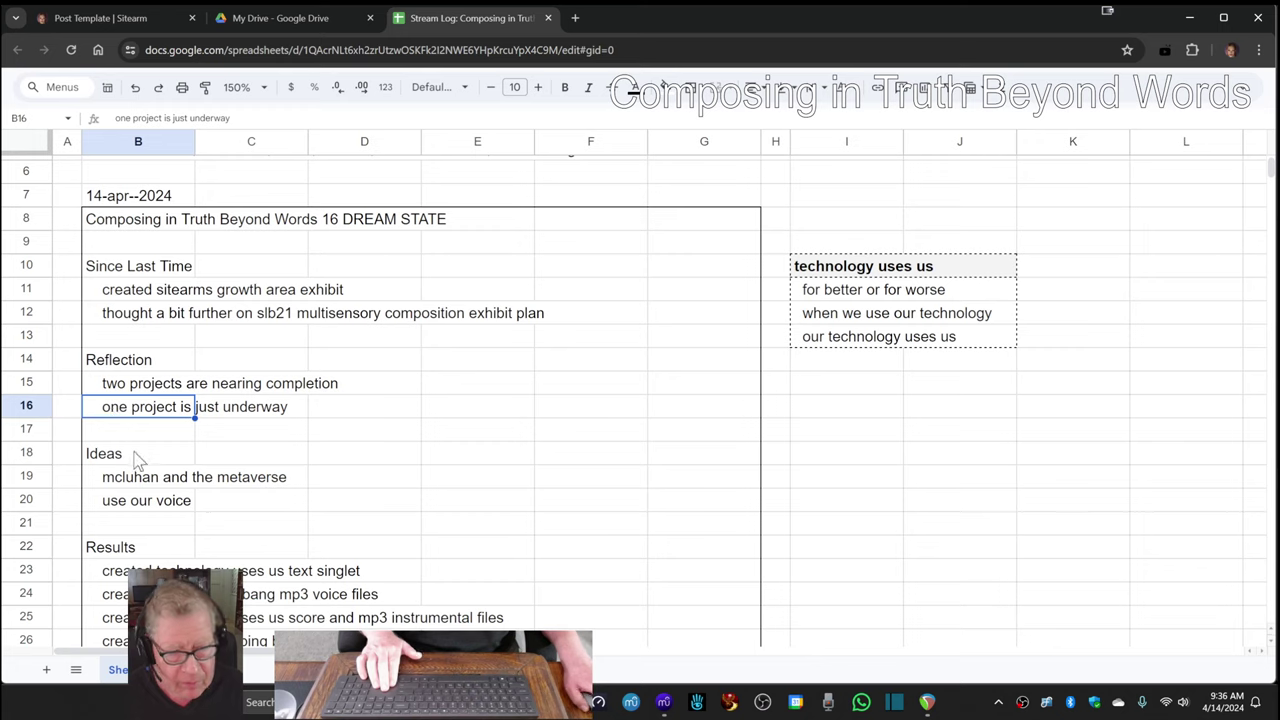
{"action": "left_click", "coordinate": [137, 482]}
{"action": "scroll", "coordinate": [137, 481], "scroll_direction": "down", "scroll_amount": 2}
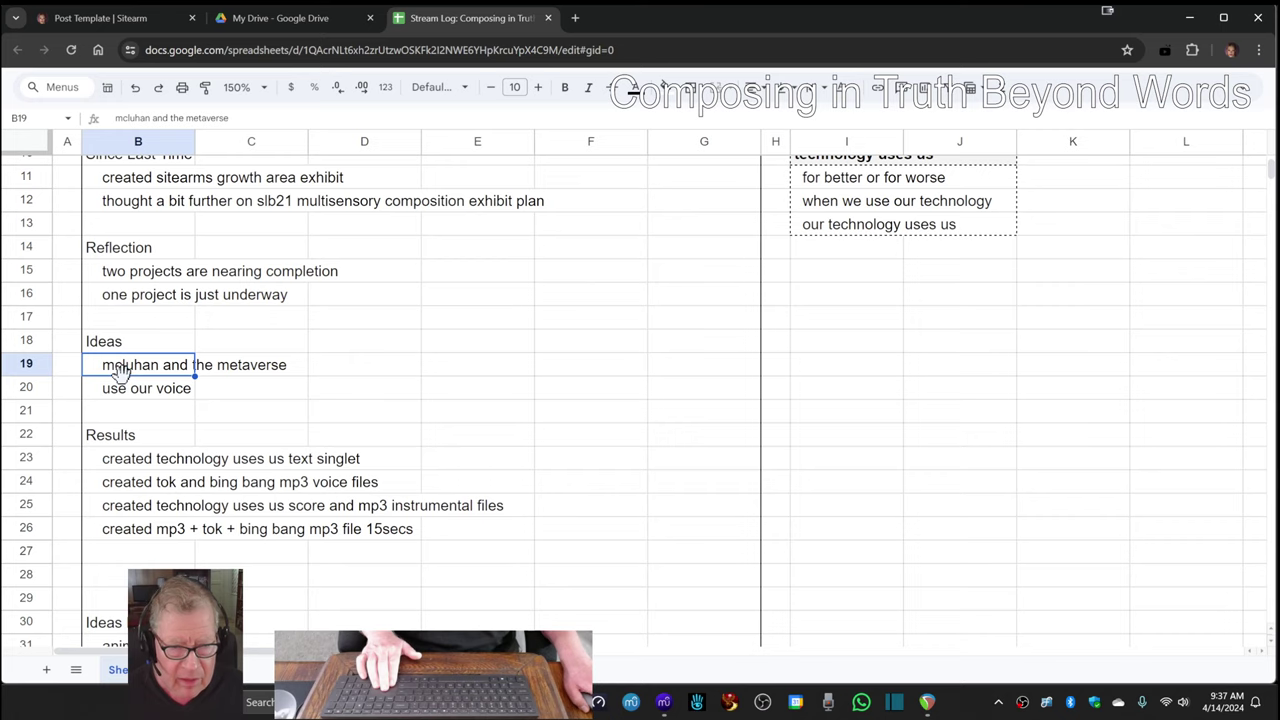
{"action": "scroll", "coordinate": [117, 369], "scroll_direction": "up", "scroll_amount": 2}
{"action": "left_click", "coordinate": [816, 283]}
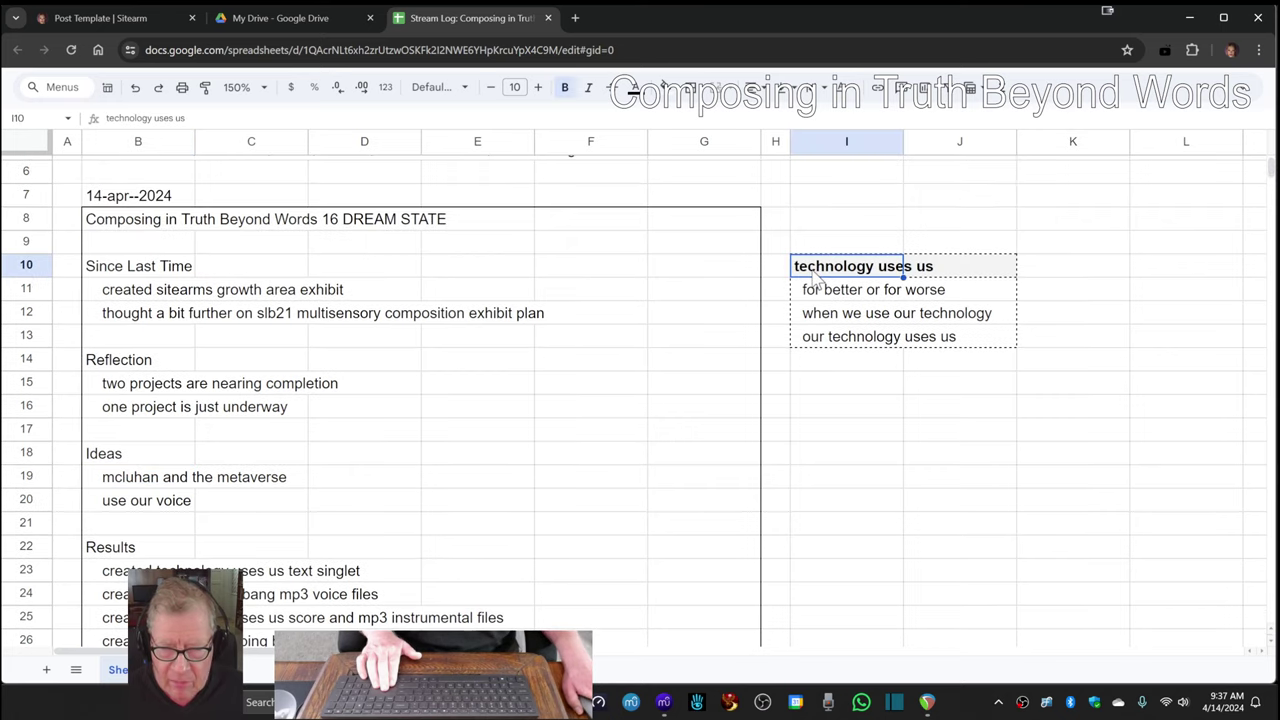
{"action": "key", "text": "Down"}
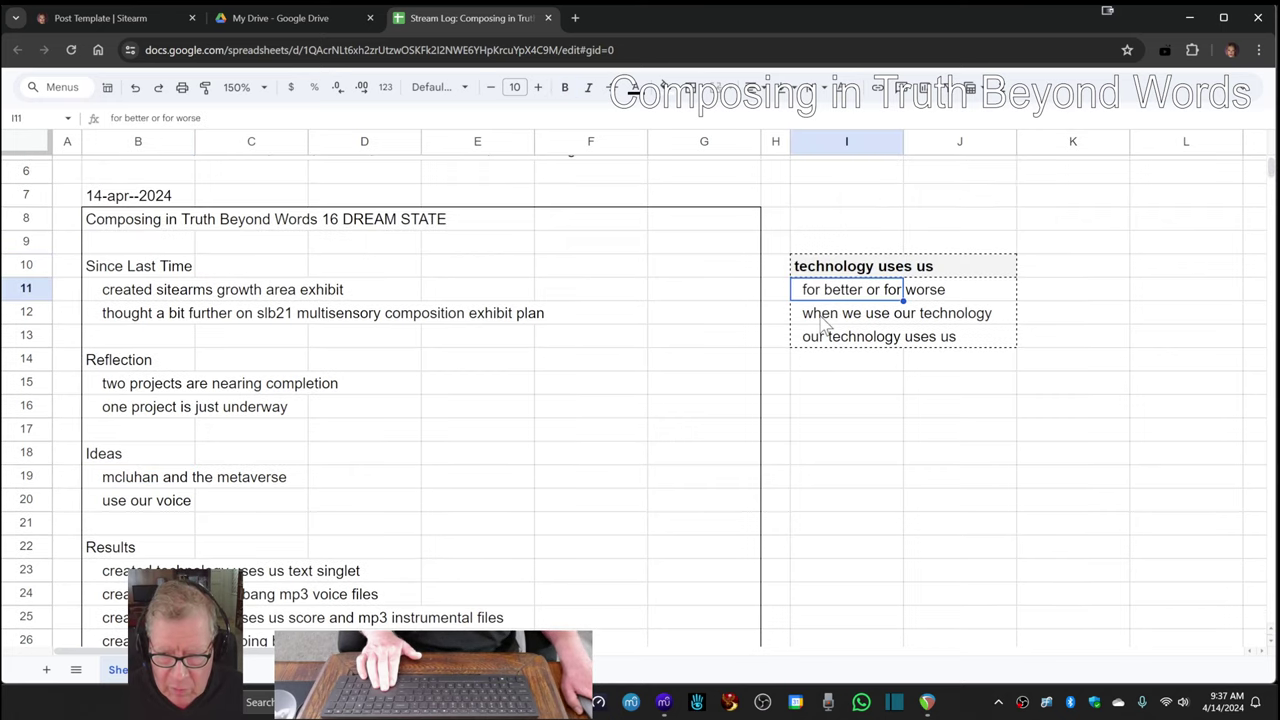
{"action": "key", "text": "Down"}
{"action": "key", "text": "Down"}
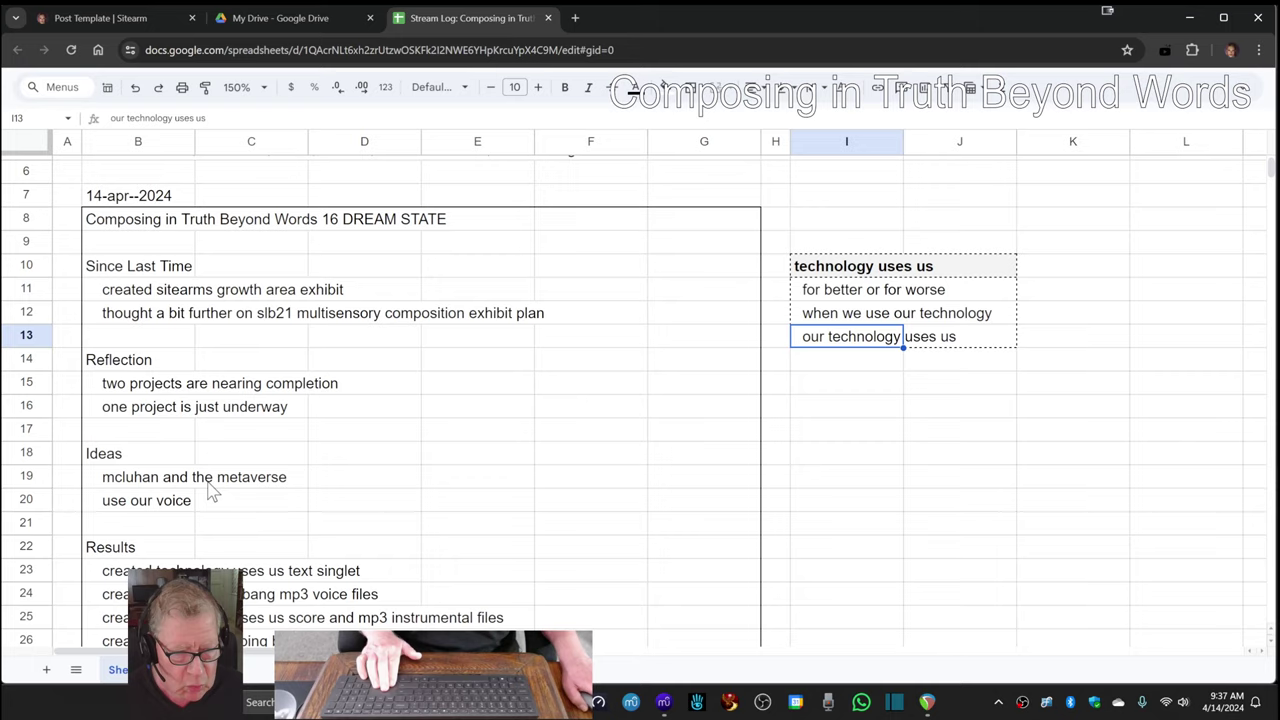
{"action": "scroll", "coordinate": [212, 490], "scroll_direction": "down", "scroll_amount": 3}
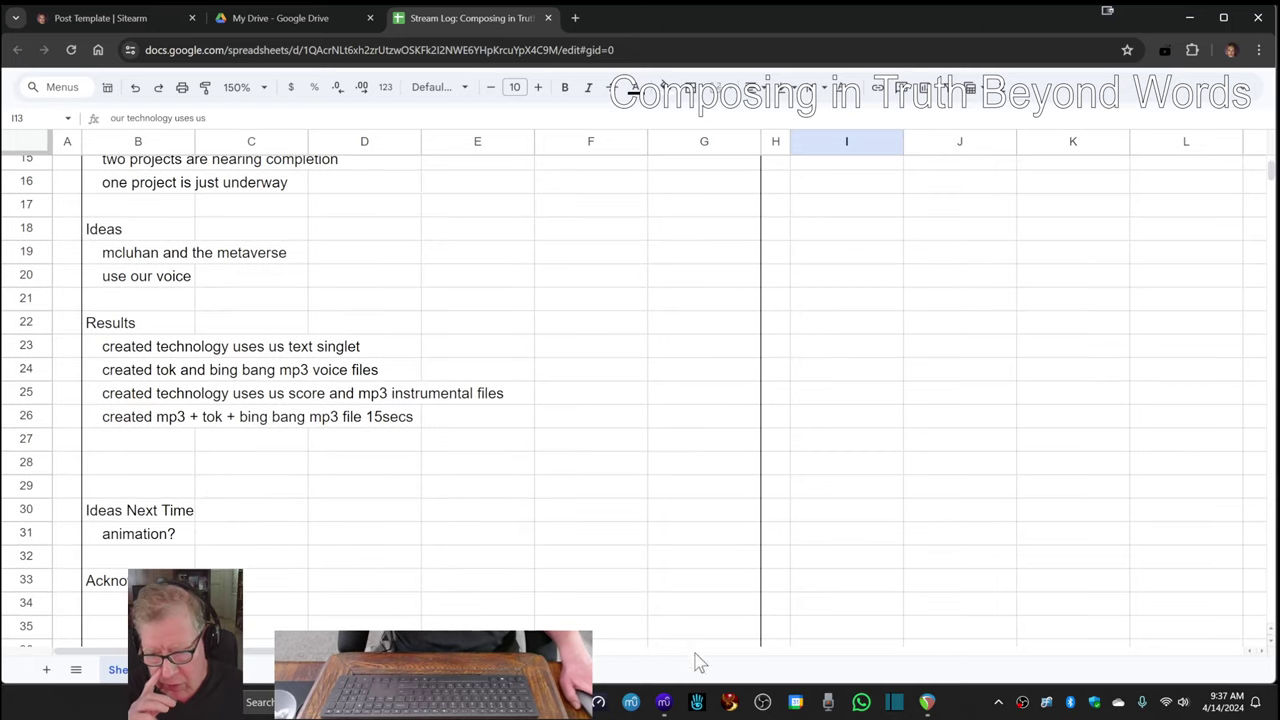
{"action": "mouse_move", "coordinate": [927, 702]}
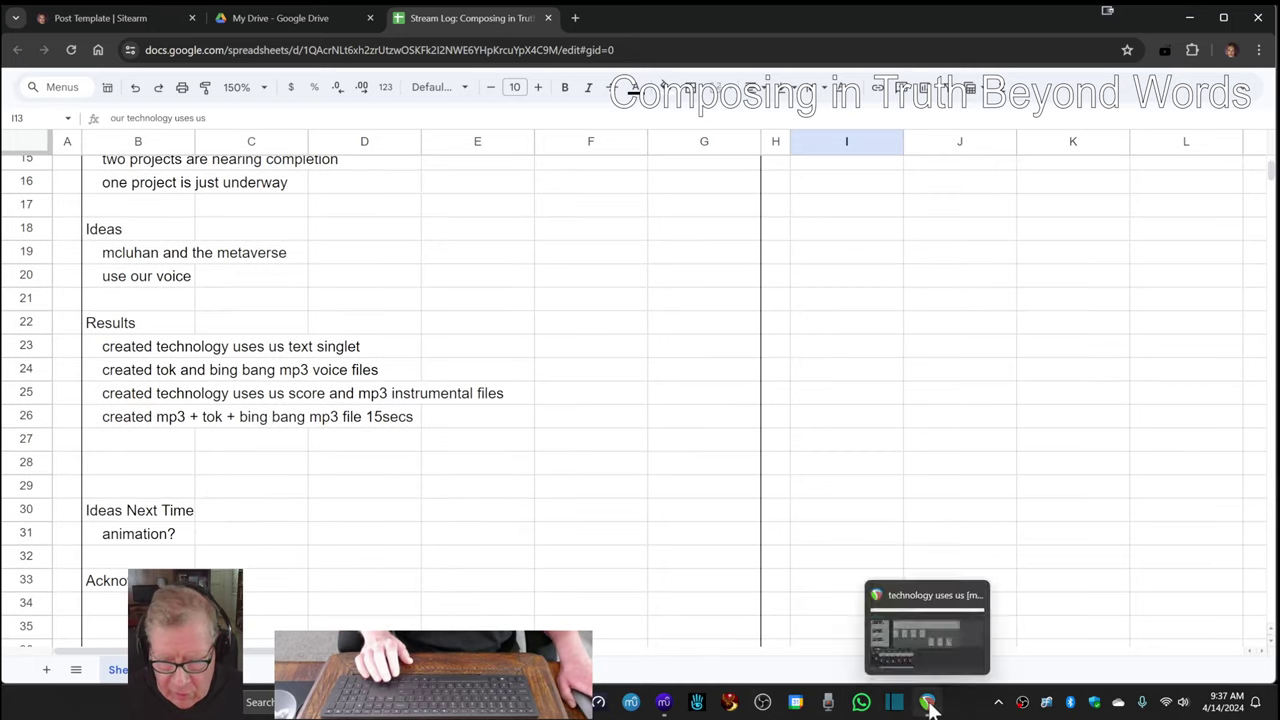
Mute the mp3 music track and play the tok and bing bang voice clips alone.
{"action": "left_click", "coordinate": [894, 702]}
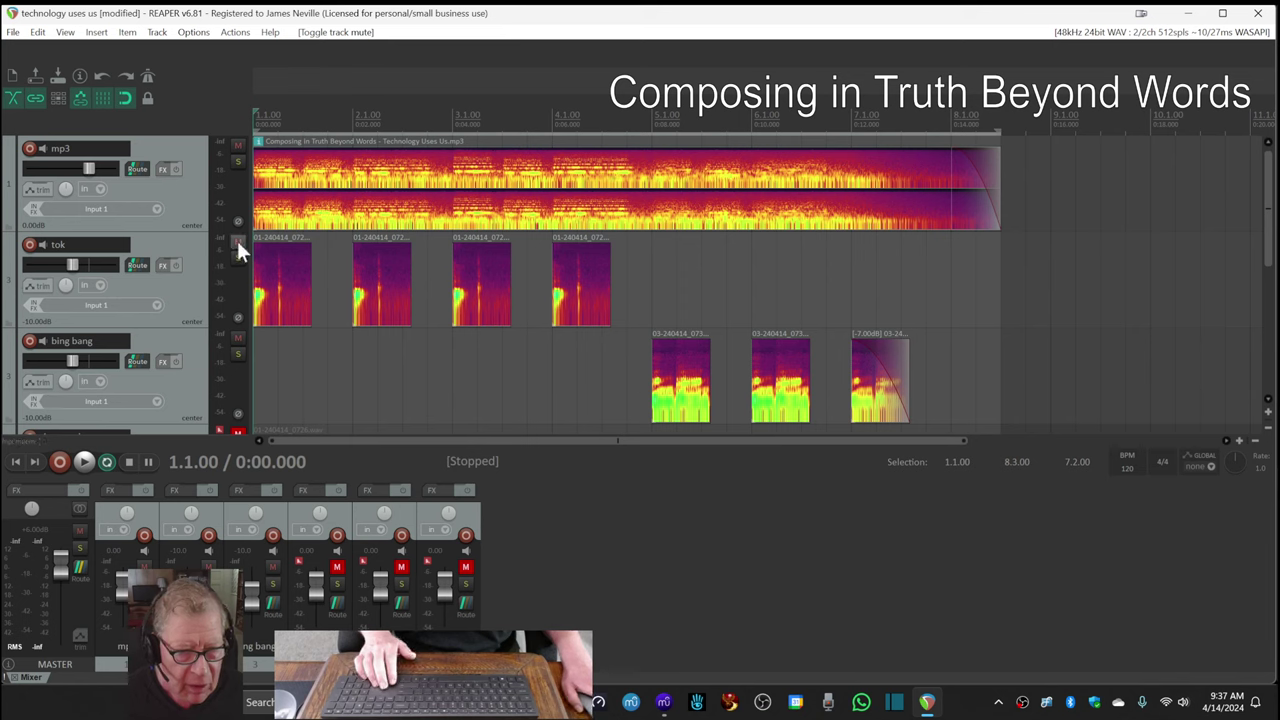
{"action": "left_click", "coordinate": [237, 241]}
{"action": "left_click", "coordinate": [237, 241]}
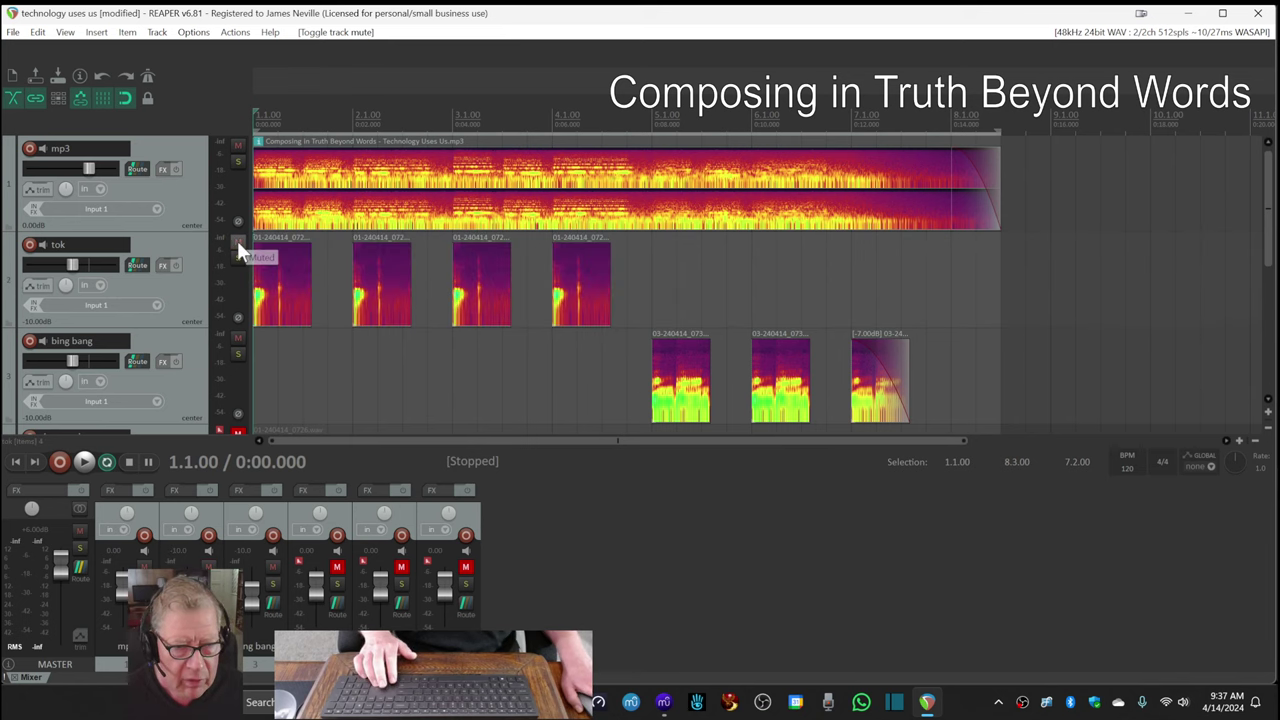
{"action": "left_click", "coordinate": [239, 145]}
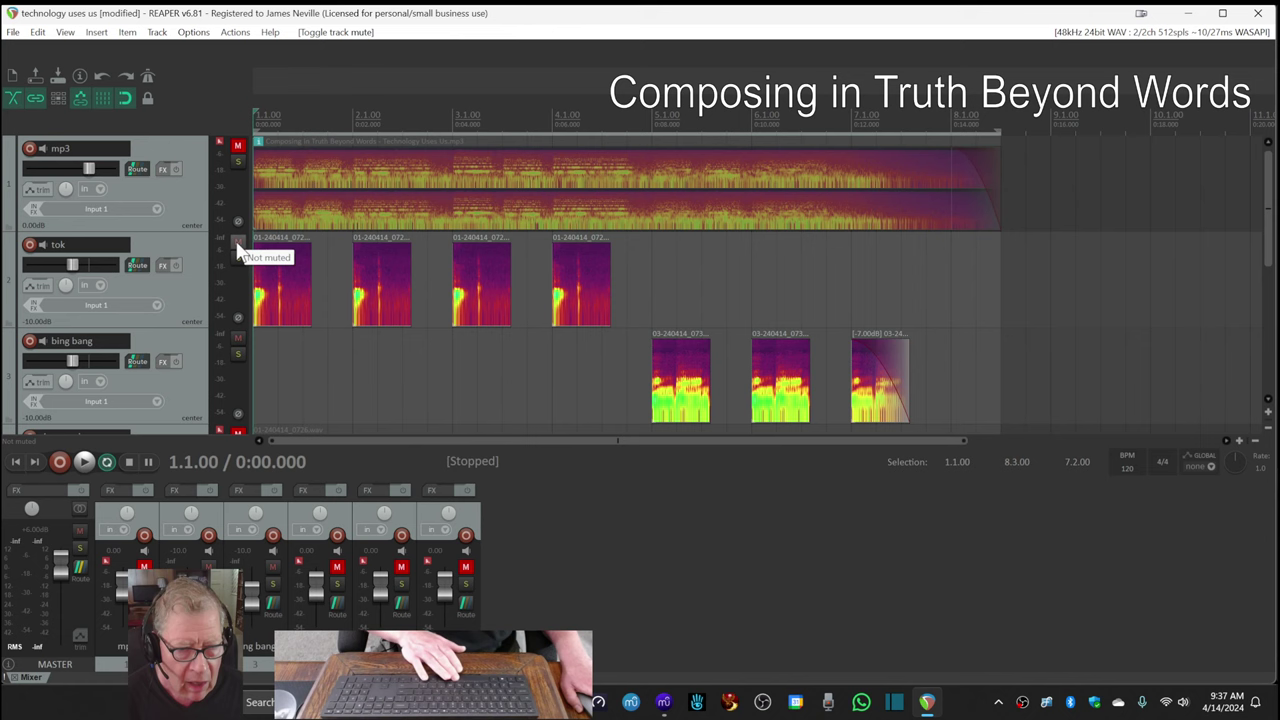
{"action": "key", "text": "space"}
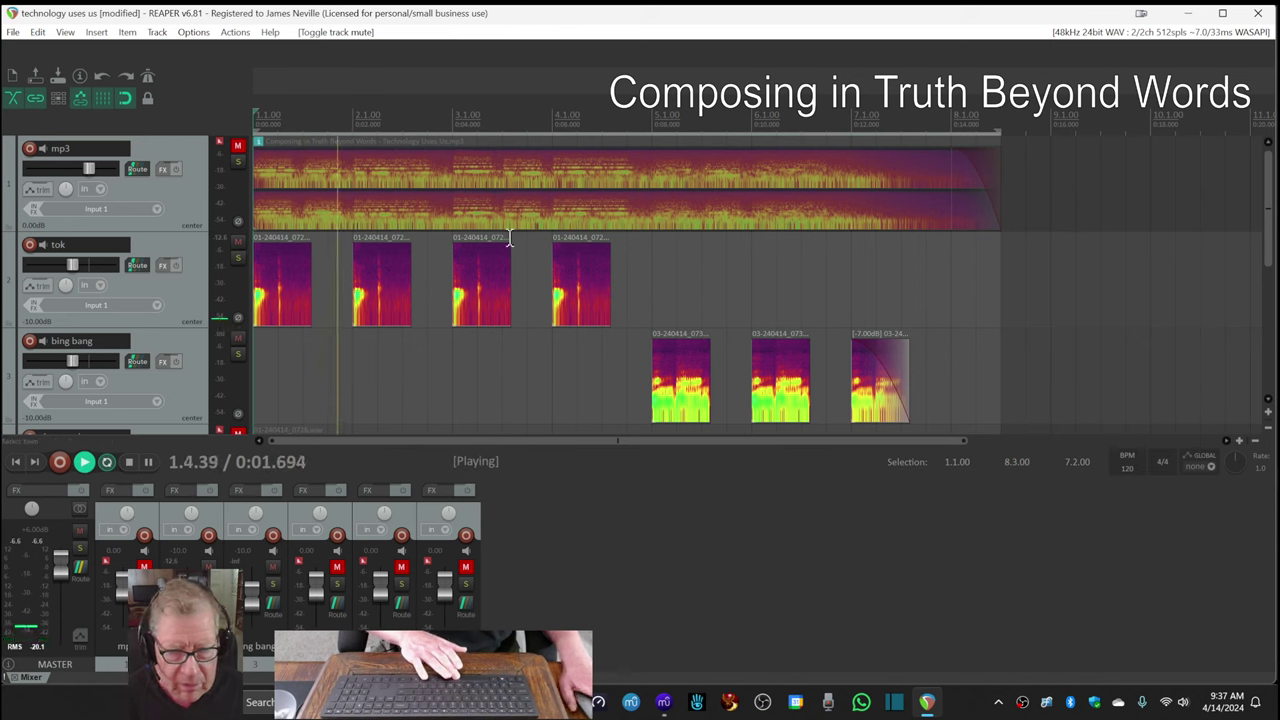
{"action": "key", "text": "space"}
Play the voice clips from bar 5, then unmute the mp3 music track.
{"action": "left_click", "coordinate": [650, 268]}
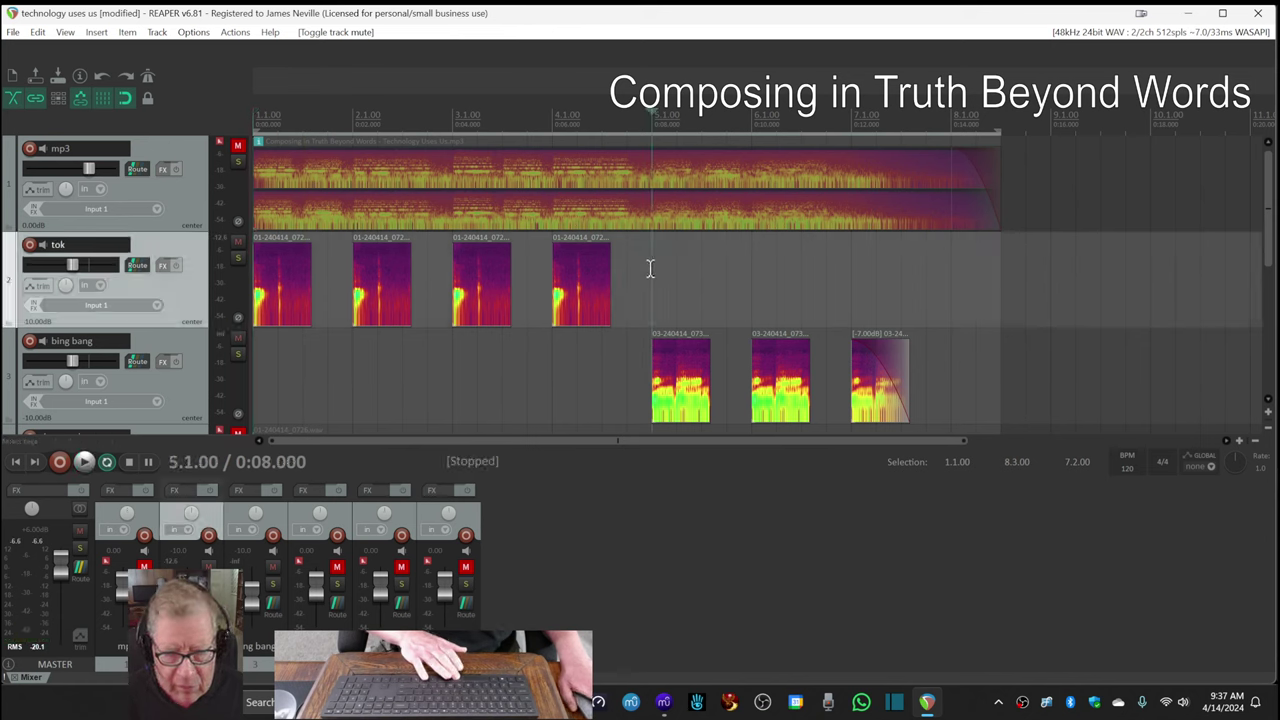
{"action": "key", "text": "space"}
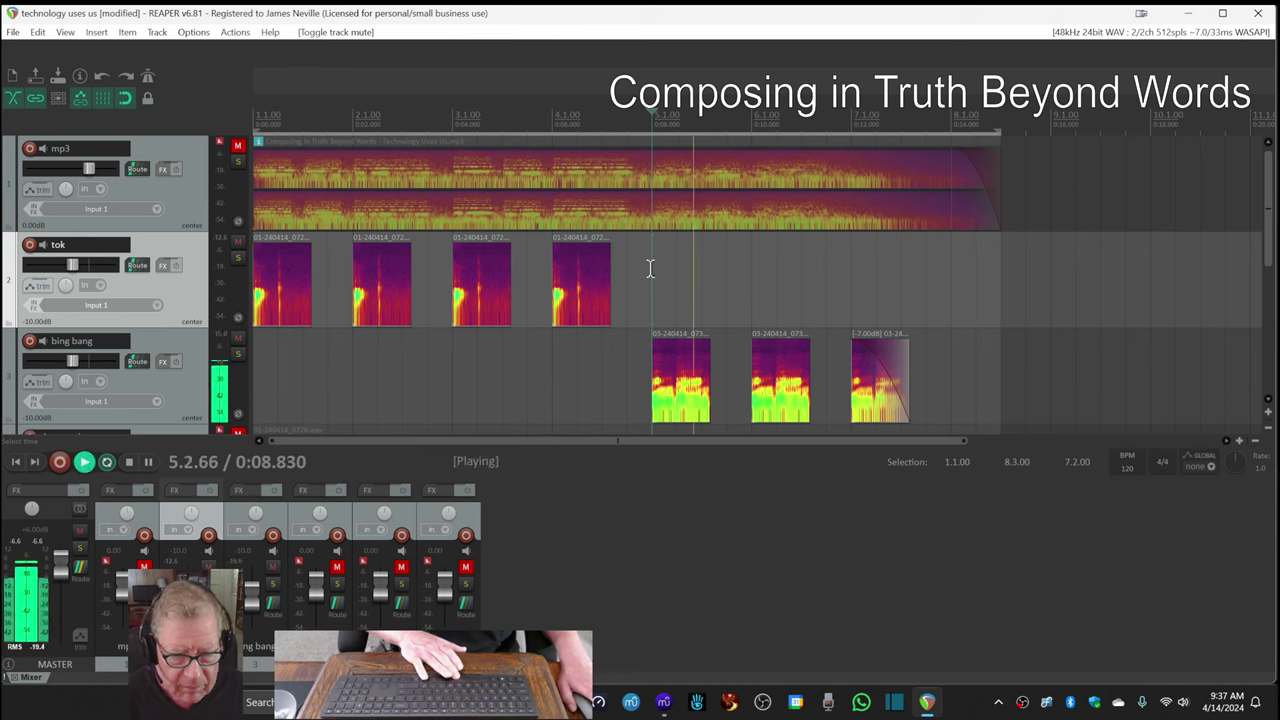
{"action": "key", "text": "space"}
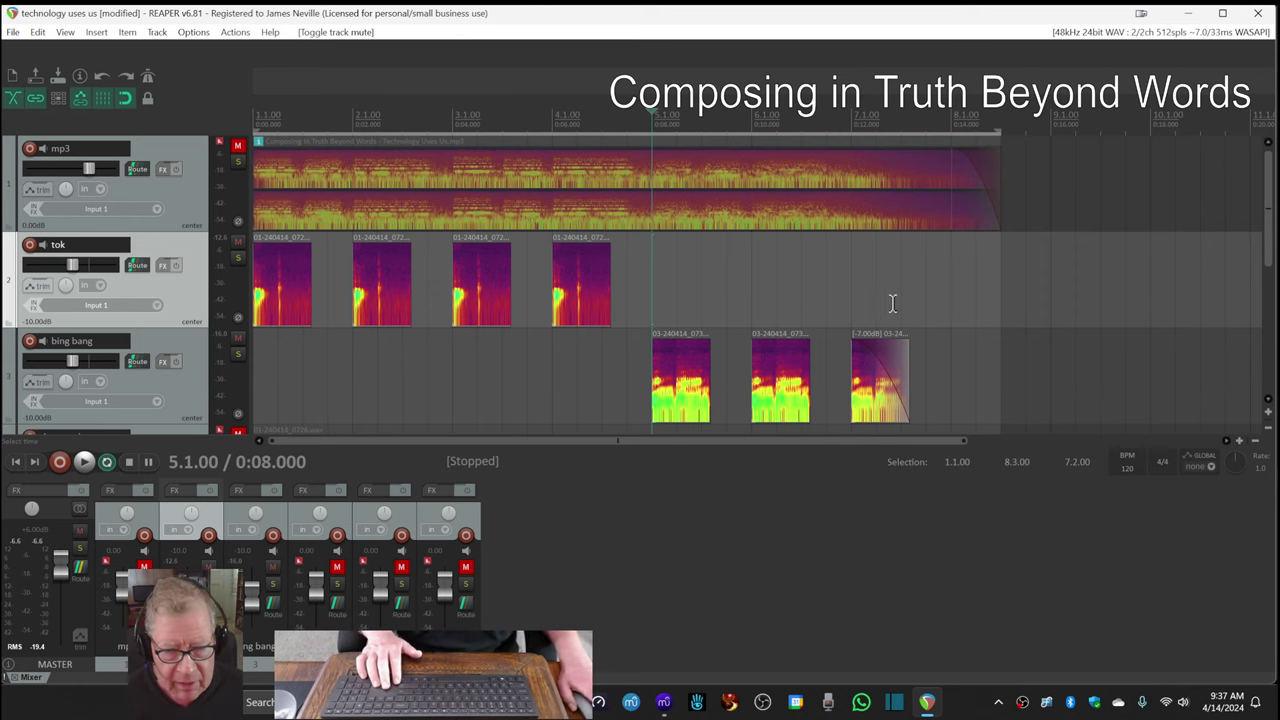
{"action": "mouse_move", "coordinate": [1268, 251]}
{"action": "left_mouse_down"}
{"action": "mouse_move", "coordinate": [1270, 350]}
{"action": "mouse_move", "coordinate": [1272, 250]}
{"action": "left_mouse_up"}
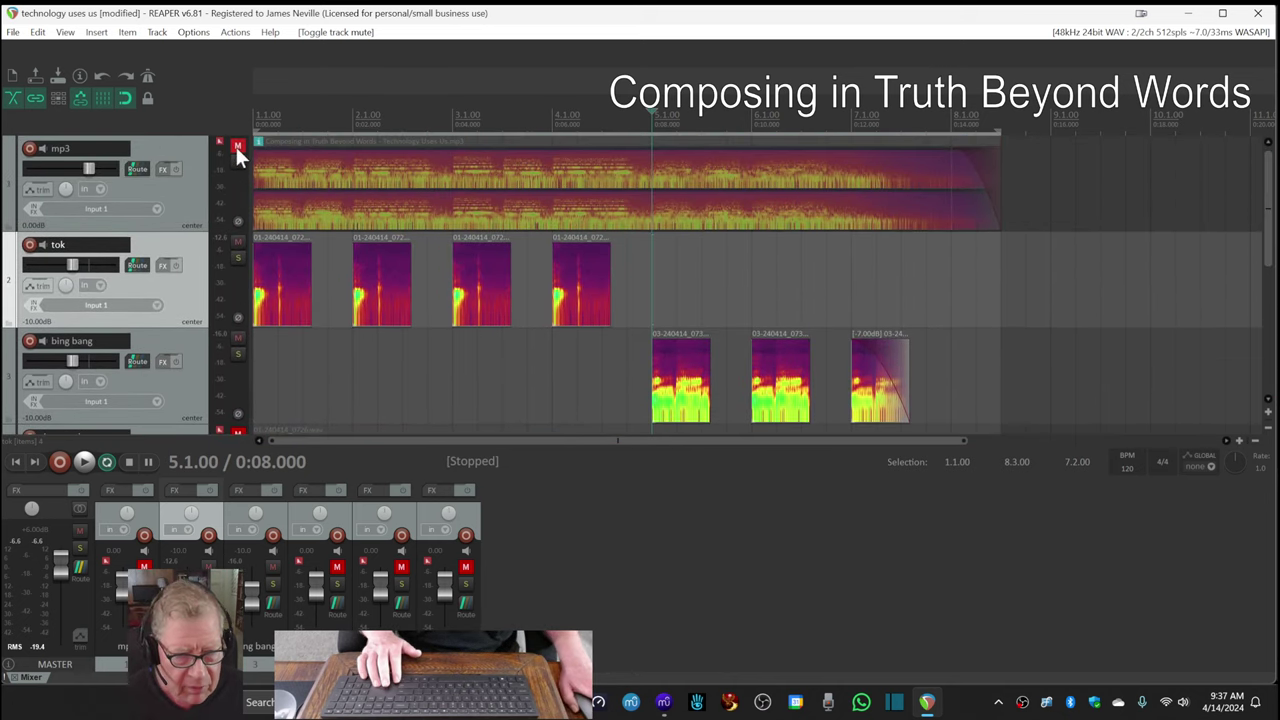
{"action": "left_click", "coordinate": [237, 146]}
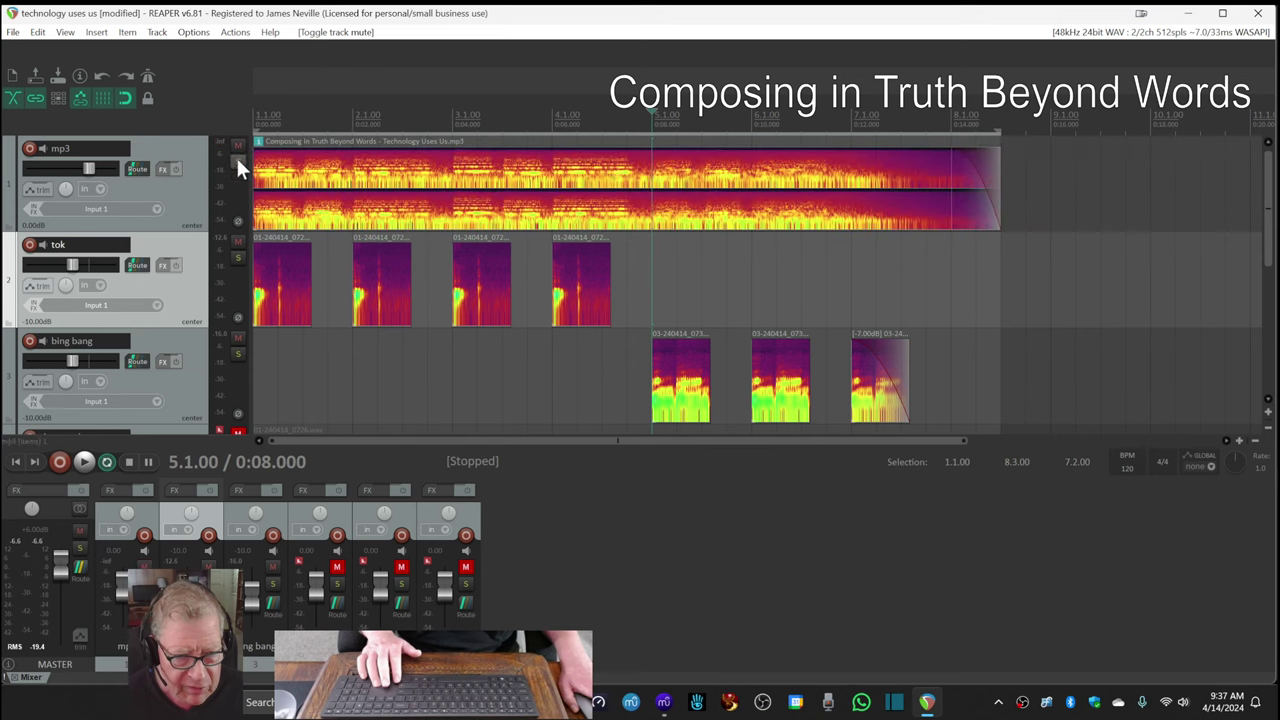
Play the 'Technology Uses Us' score from the ch01 measure of the Sweep Synthesizer staff.
{"action": "left_click", "coordinate": [664, 701]}
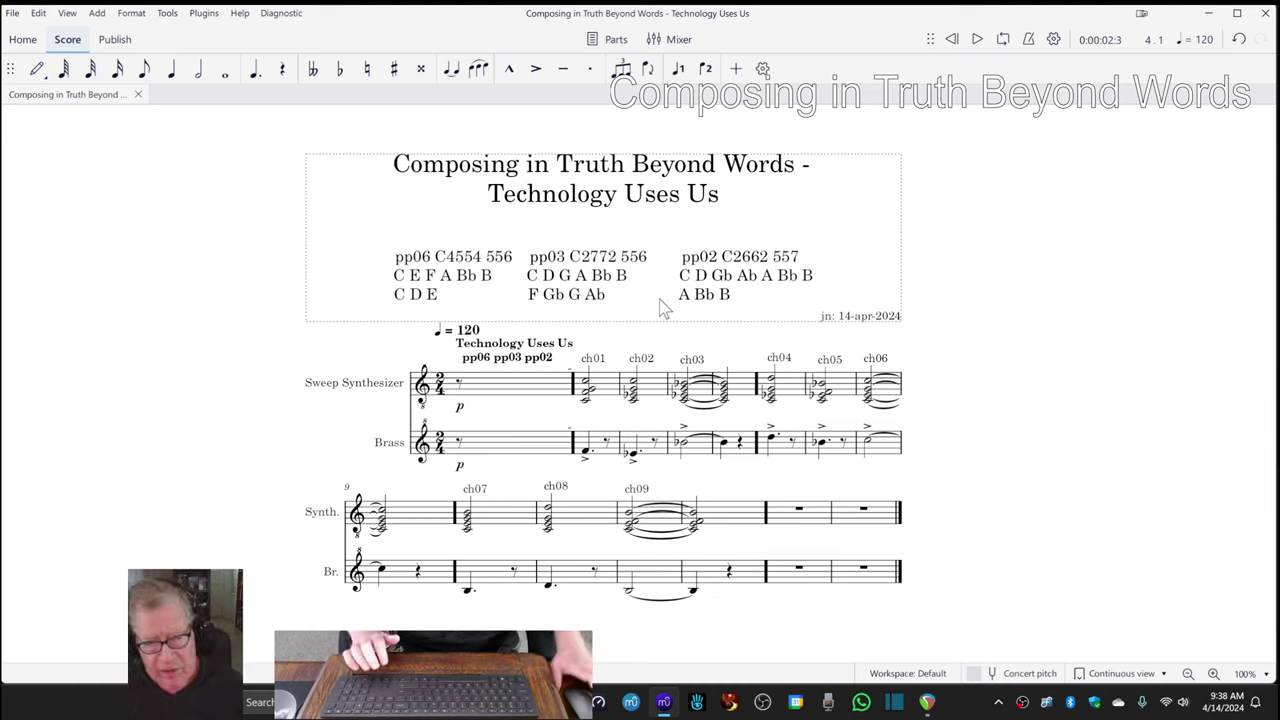
{"action": "left_click", "coordinate": [594, 393]}
{"action": "key", "text": "space"}
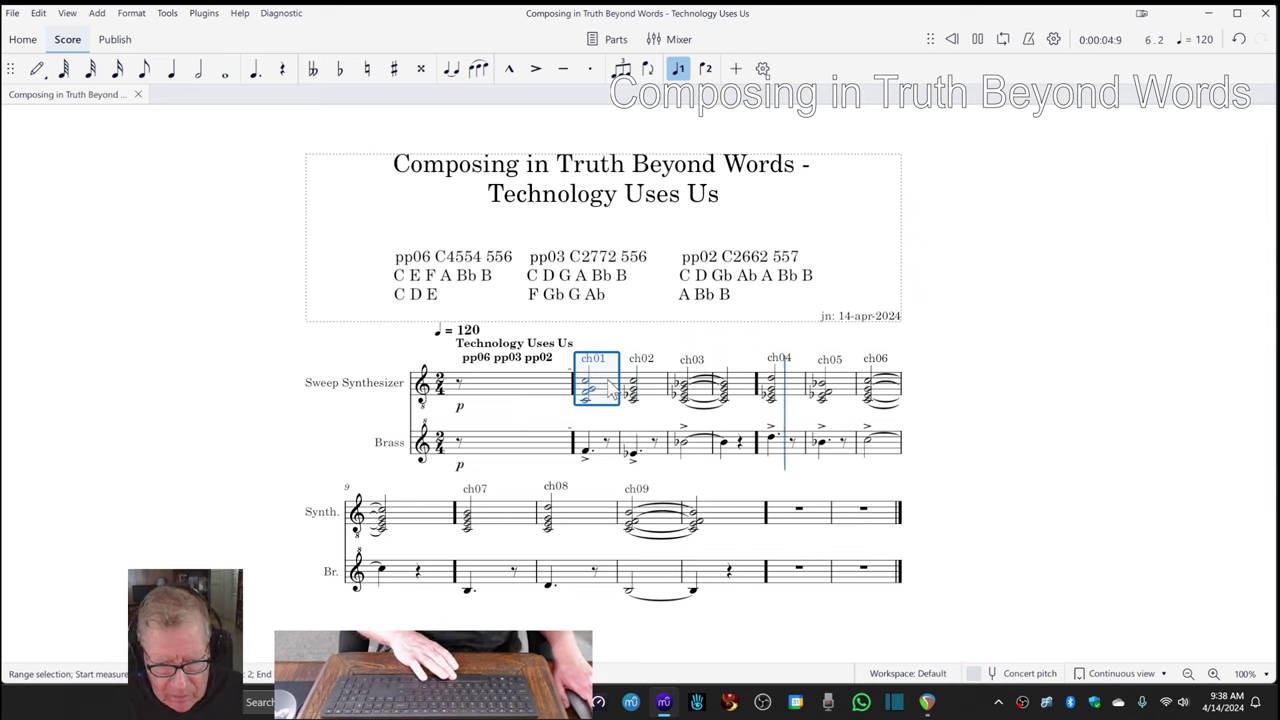
Follow the Brass part by selecting its ch01 and ch07 measures, then clear the selection.
{"action": "left_click", "coordinate": [584, 448]}
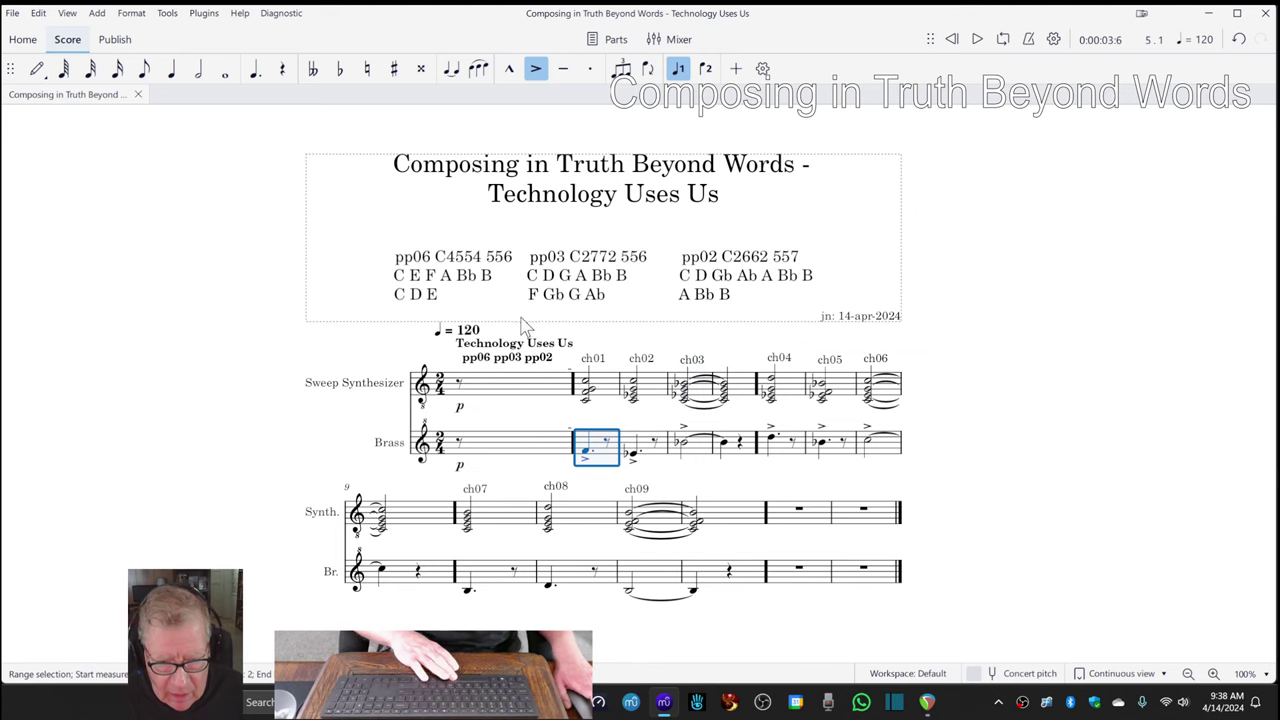
{"action": "left_click", "coordinate": [497, 583]}
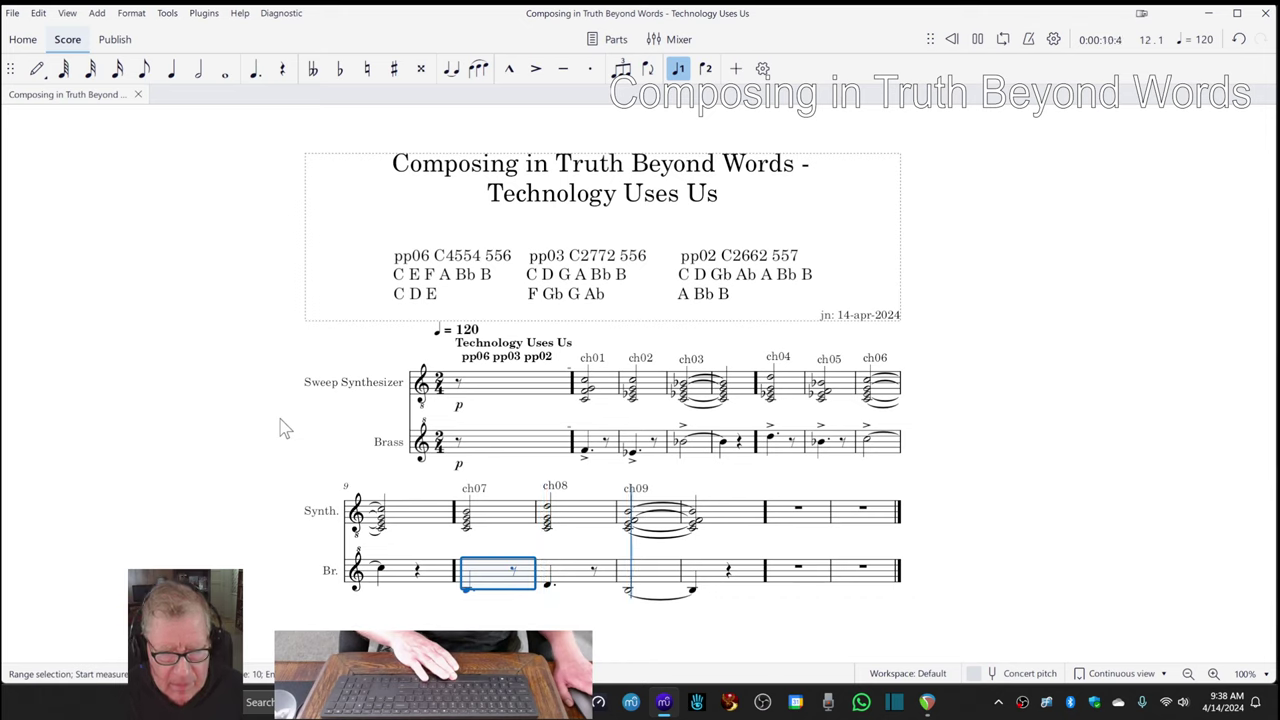
{"action": "key", "text": "Escape"}
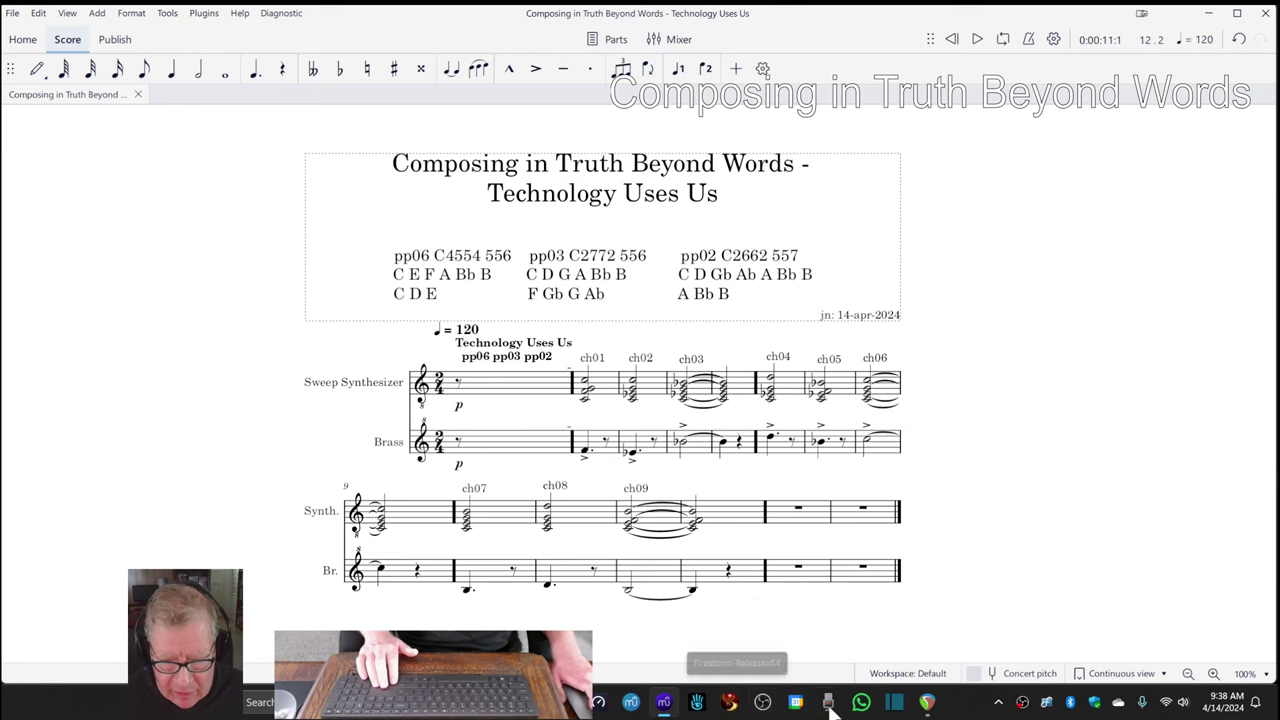
Play the full REAPER mix from the project start with music and voice clips together.
{"action": "left_click", "coordinate": [927, 704]}
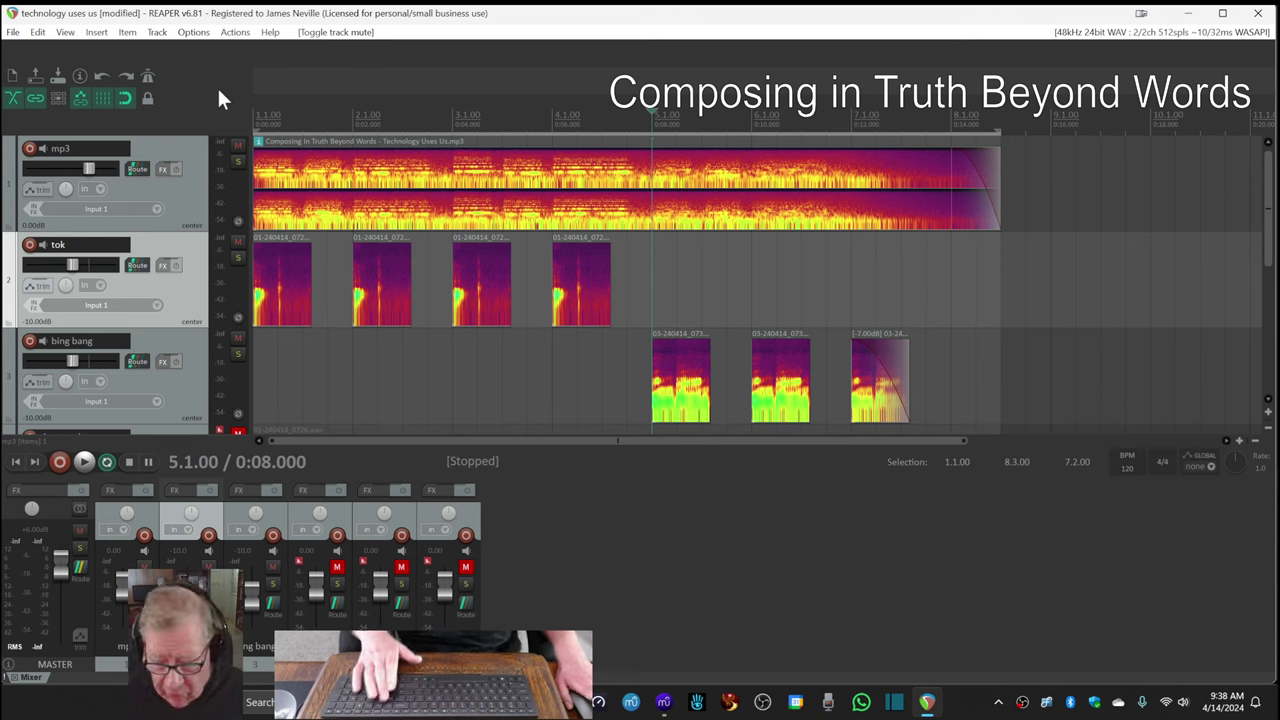
{"action": "key", "text": "Home"}
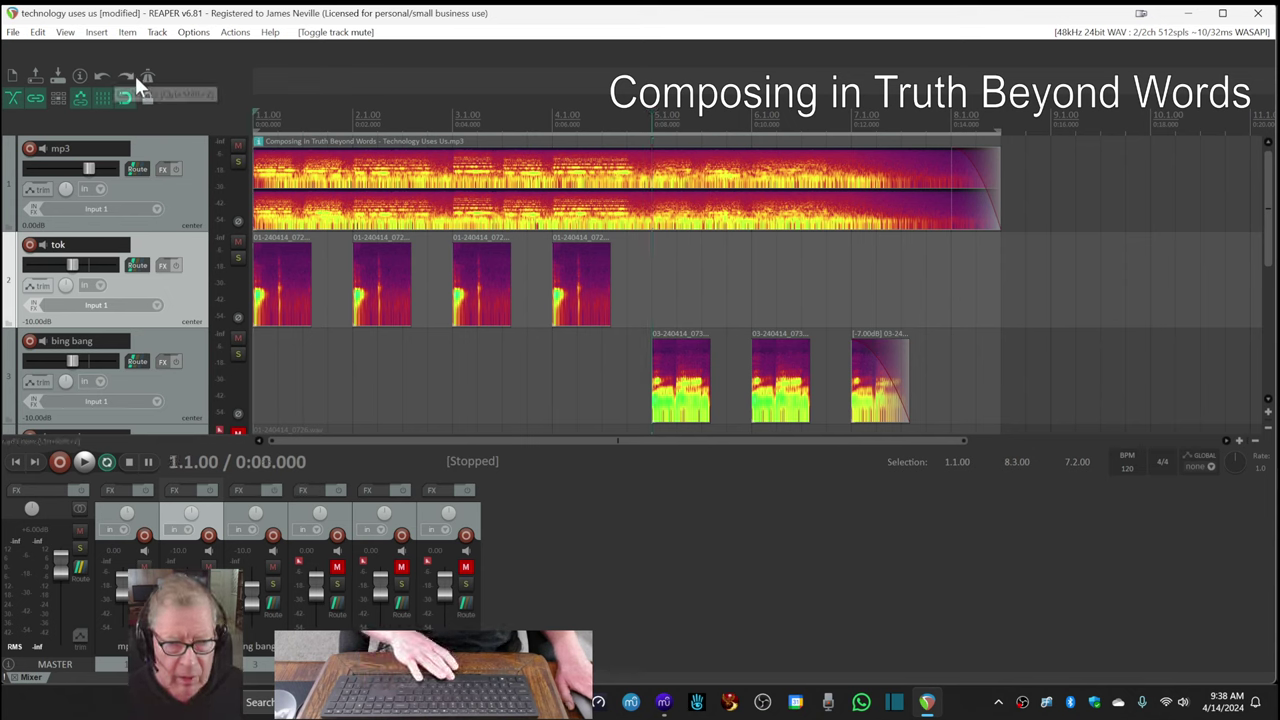
{"action": "key", "text": "space"}
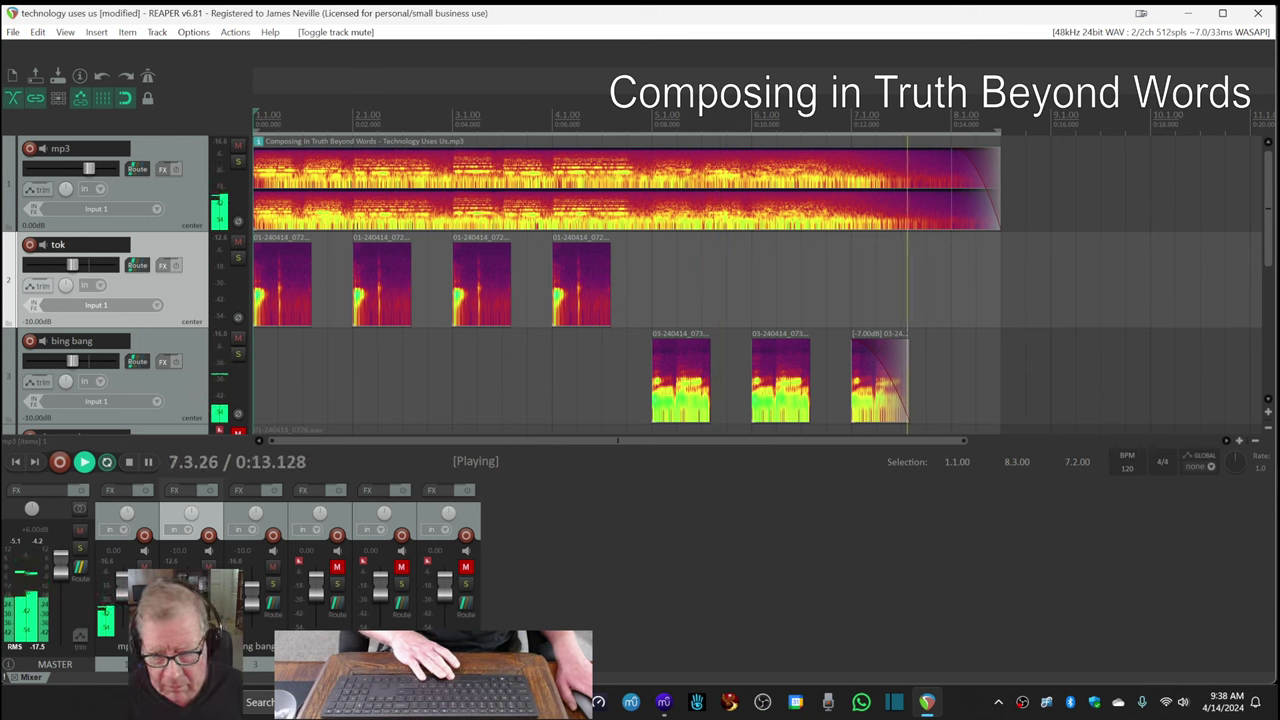
{"action": "key", "text": "space"}
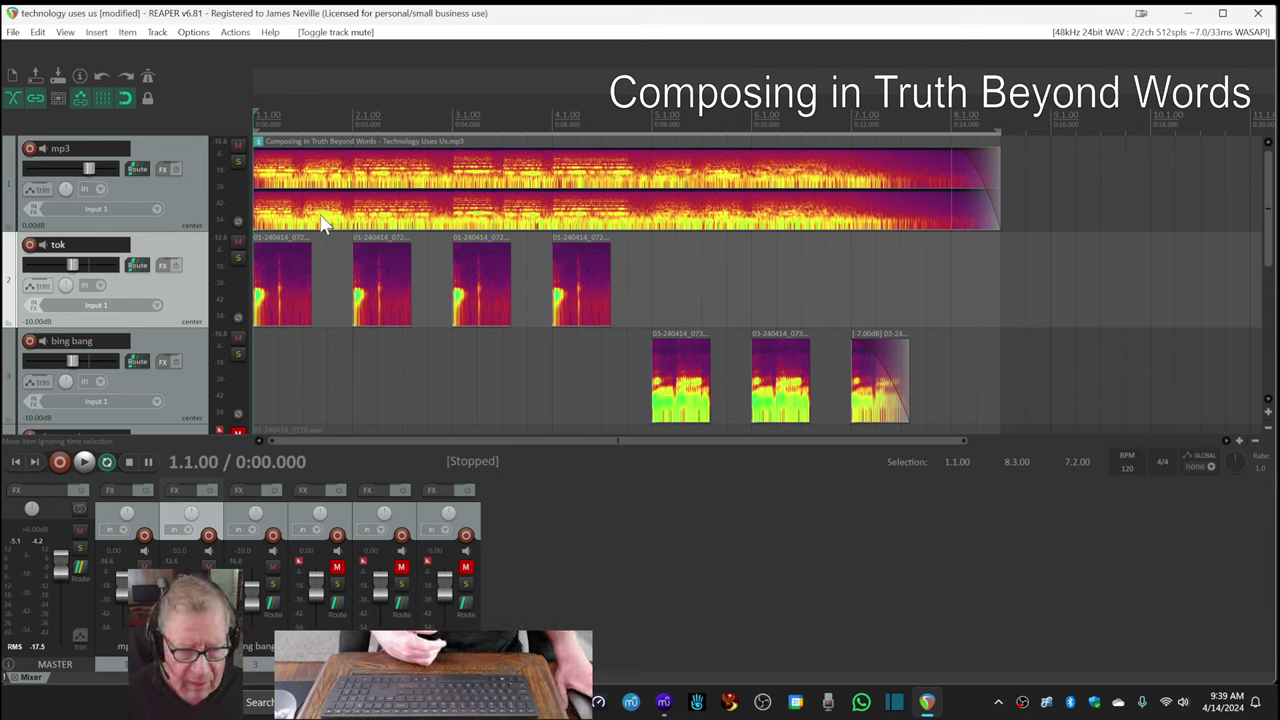
Bring the 'Technology Uses Us' score in MuseScore back to the front.
{"action": "left_click", "coordinate": [666, 708]}
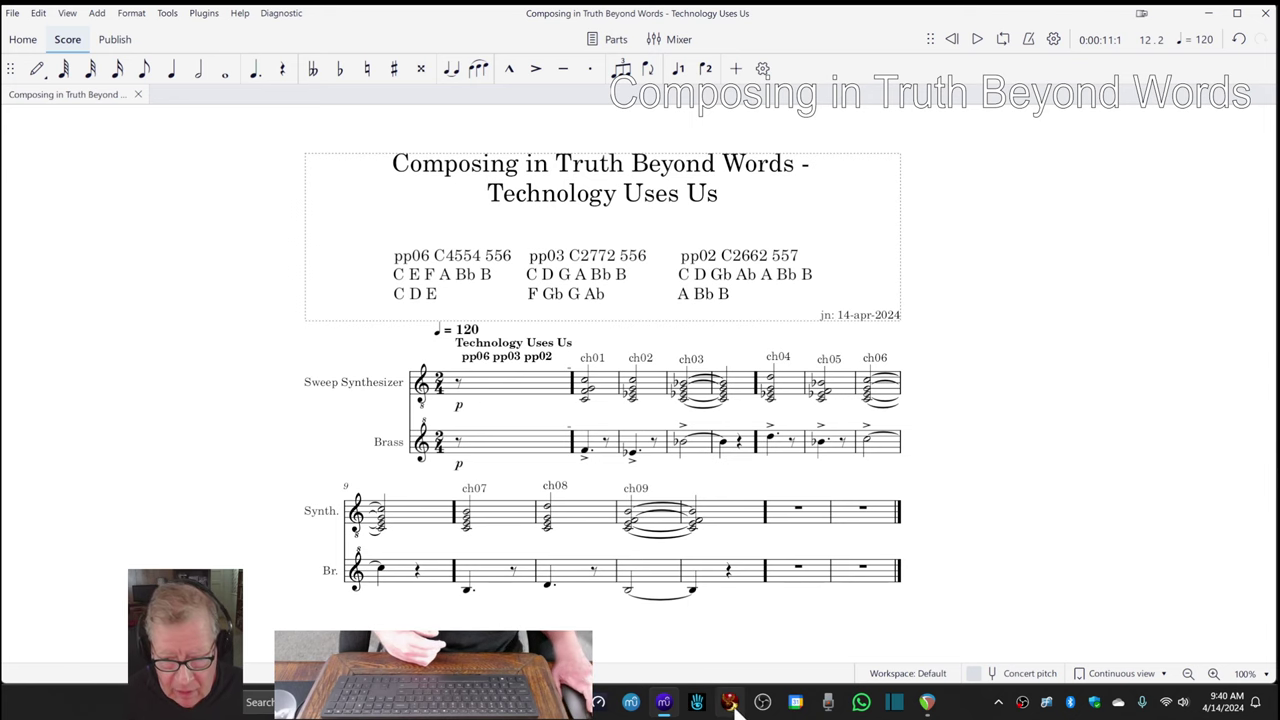
In the stream log, select the 'animation?' idea in B31 and show the Results section.
{"action": "key", "text": "alt+Tab"}
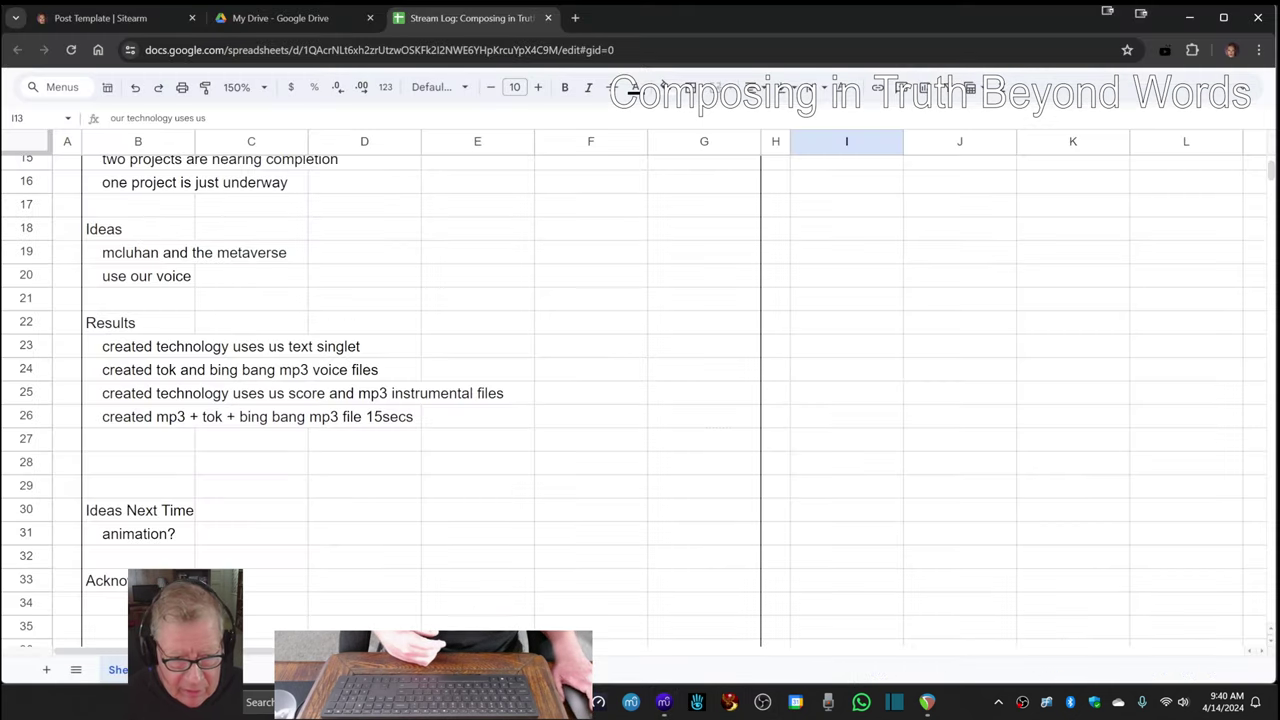
{"action": "left_click", "coordinate": [133, 545]}
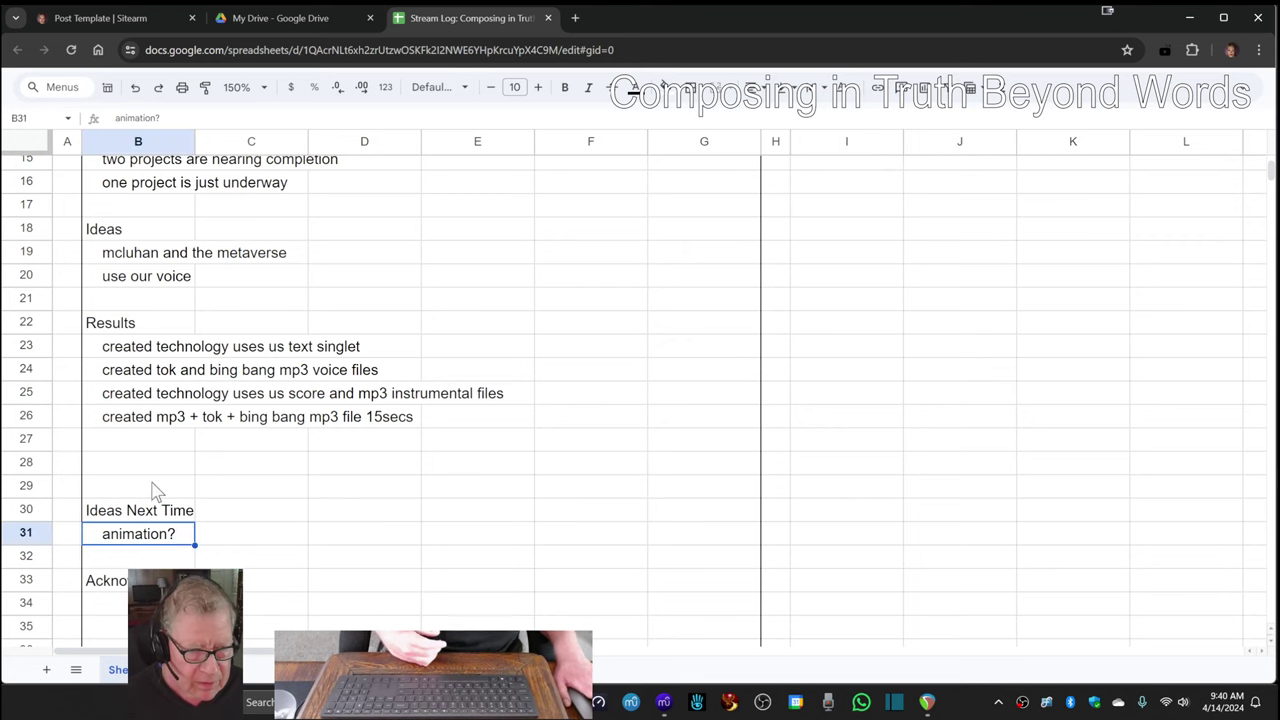
{"action": "scroll", "coordinate": [158, 490], "scroll_direction": "up", "scroll_amount": 2}
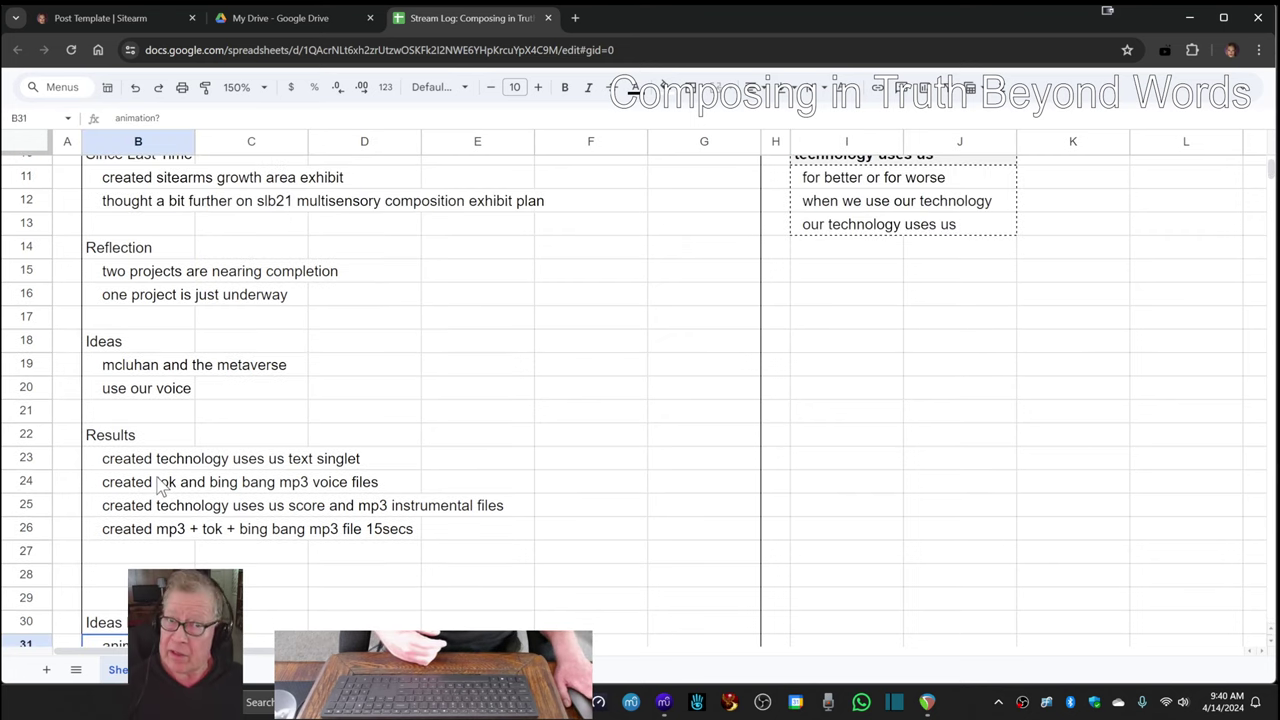